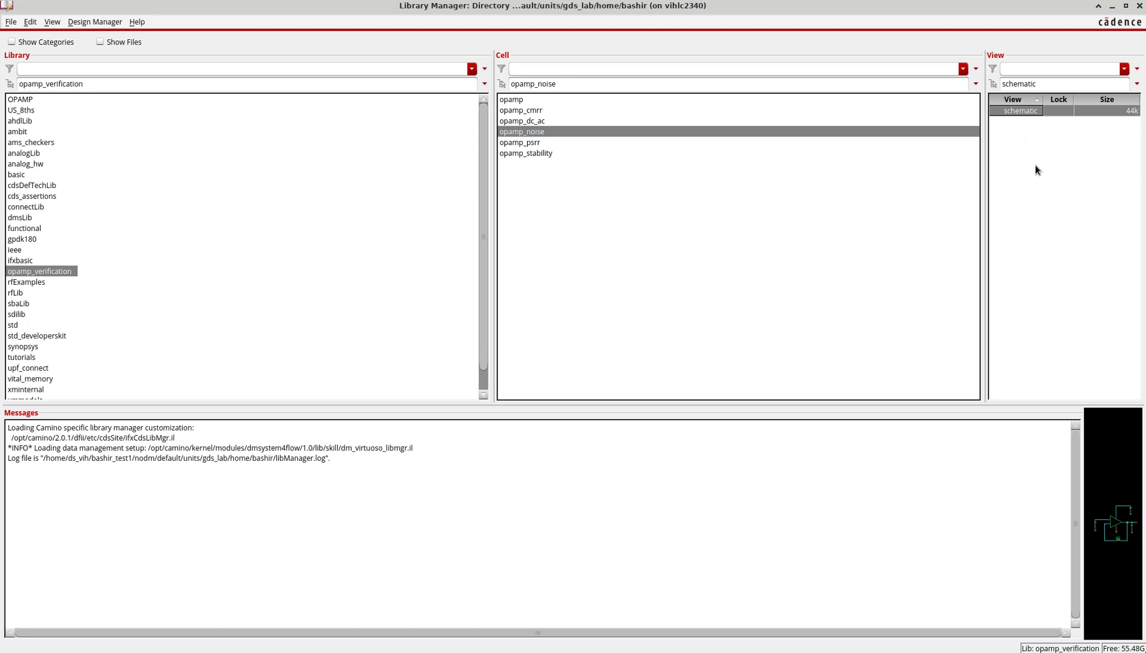
# Open the opamp_noise schematic in a maximized window, fit the circuit to view, and launch ADE L.
pyautogui.doubleClick(1021, 110)
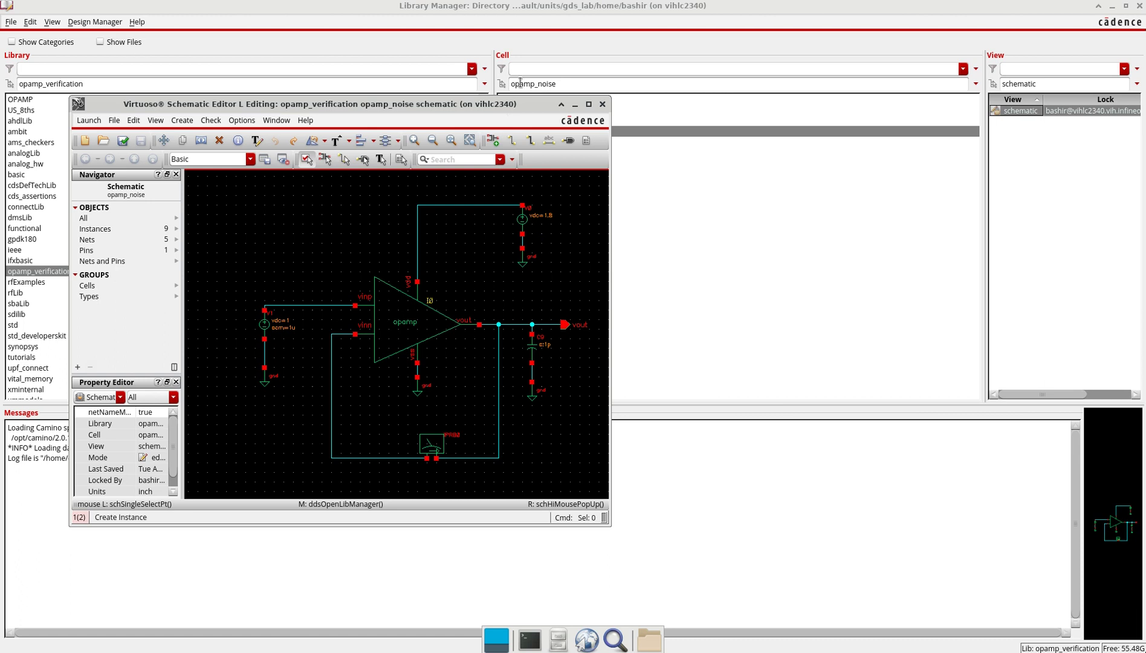
pyautogui.doubleClick(505, 106)
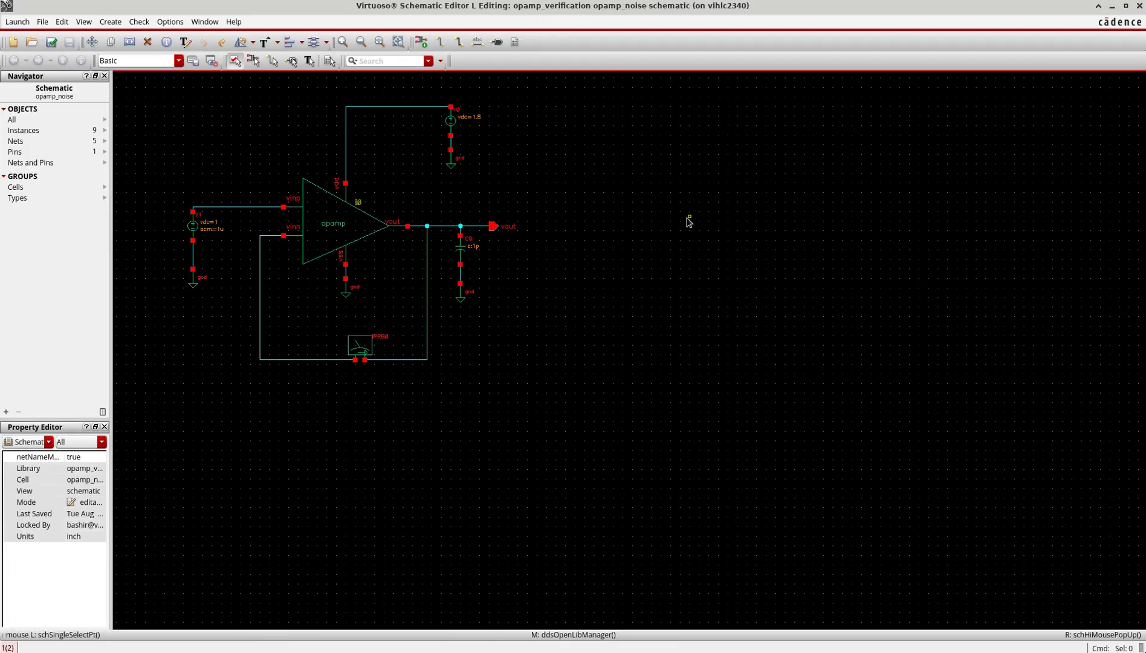
pyautogui.press('f')
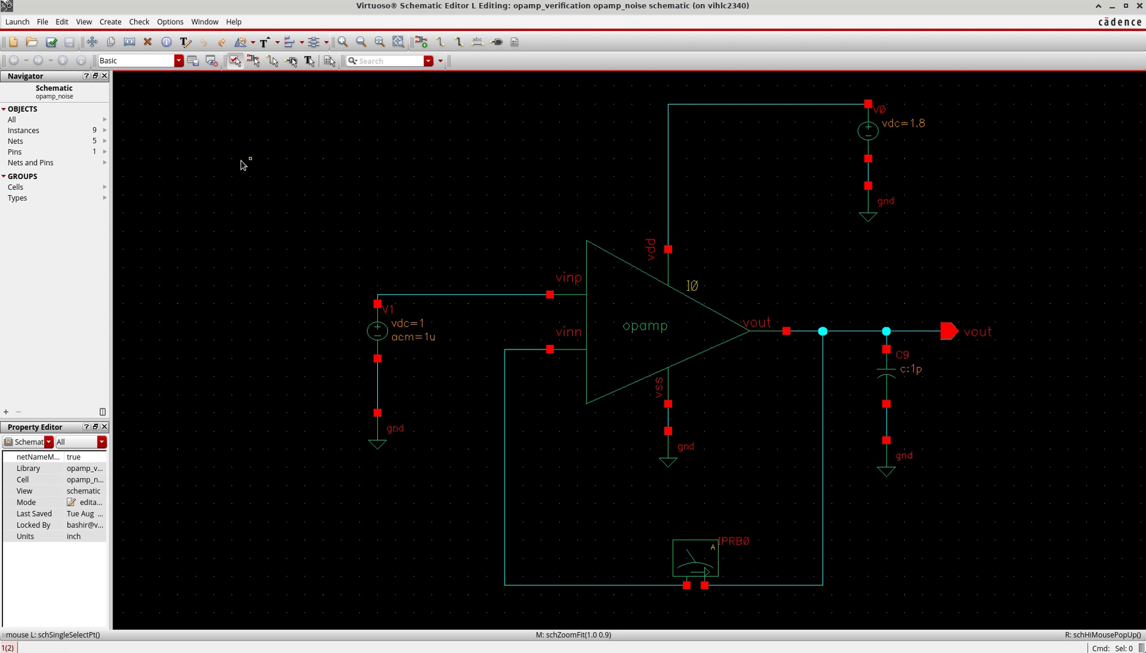
pyautogui.click(17, 23)
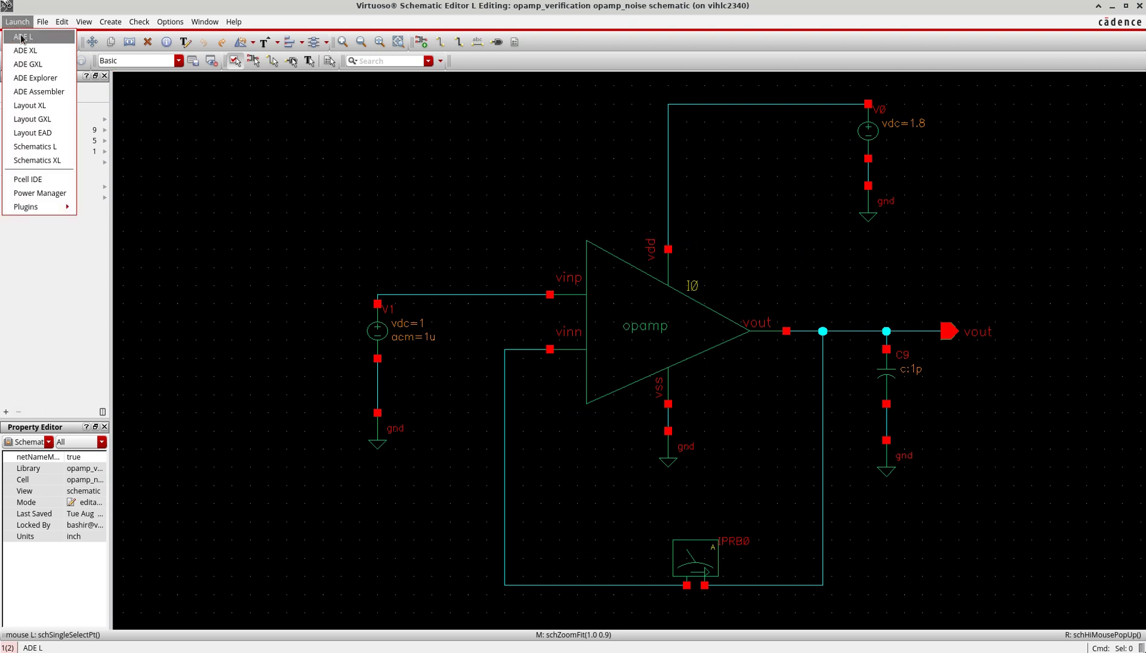
pyautogui.click(22, 39)
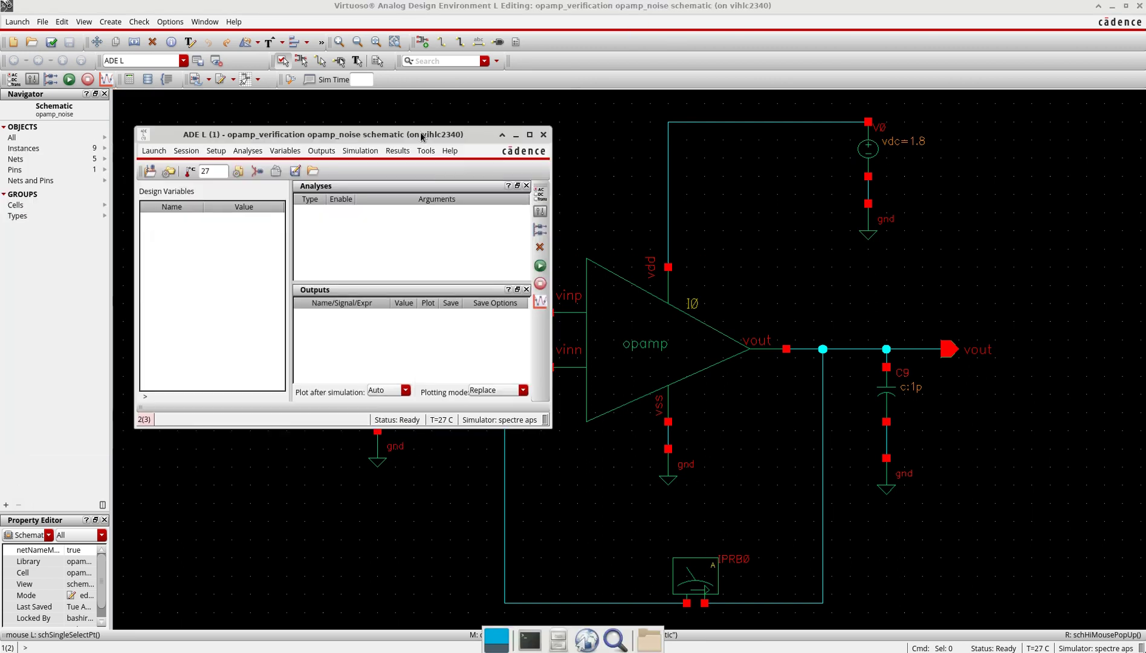
# Start a noise analysis with a frequency sweep from 10 to 10G.
pyautogui.click(539, 192)
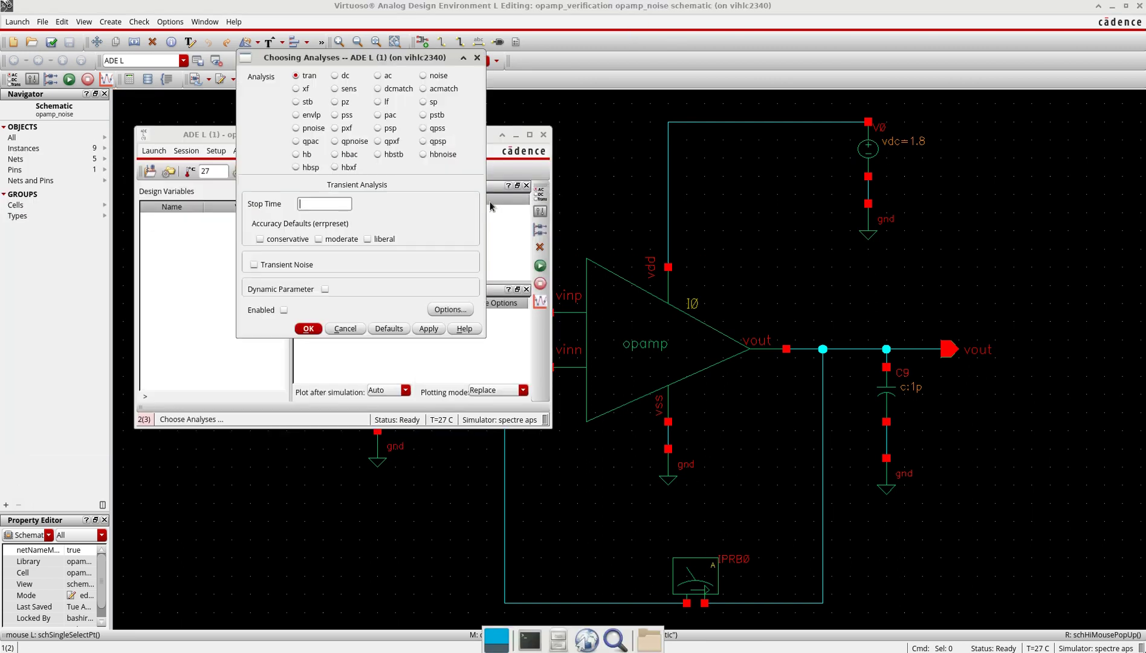
pyautogui.click(423, 76)
pyautogui.click(355, 334)
pyautogui.write('1')
pyautogui.press('Tab')
pyautogui.write('1')
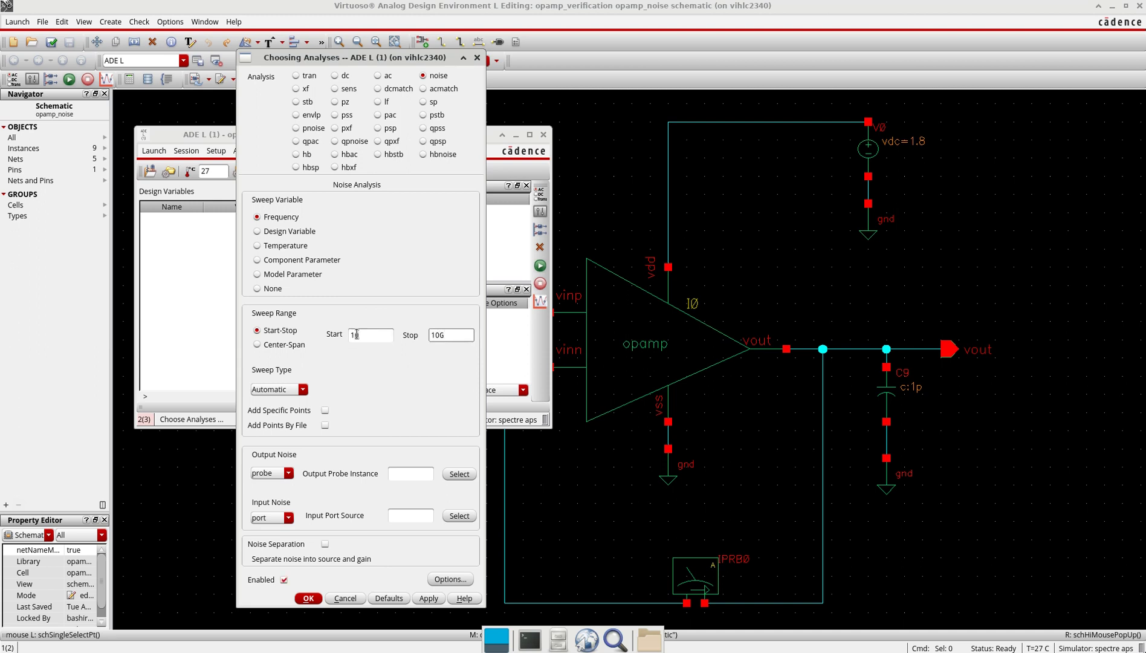
# Set the output noise to voltage, with the vout net as positive node and /gnd! as negative node.
pyautogui.click(289, 475)
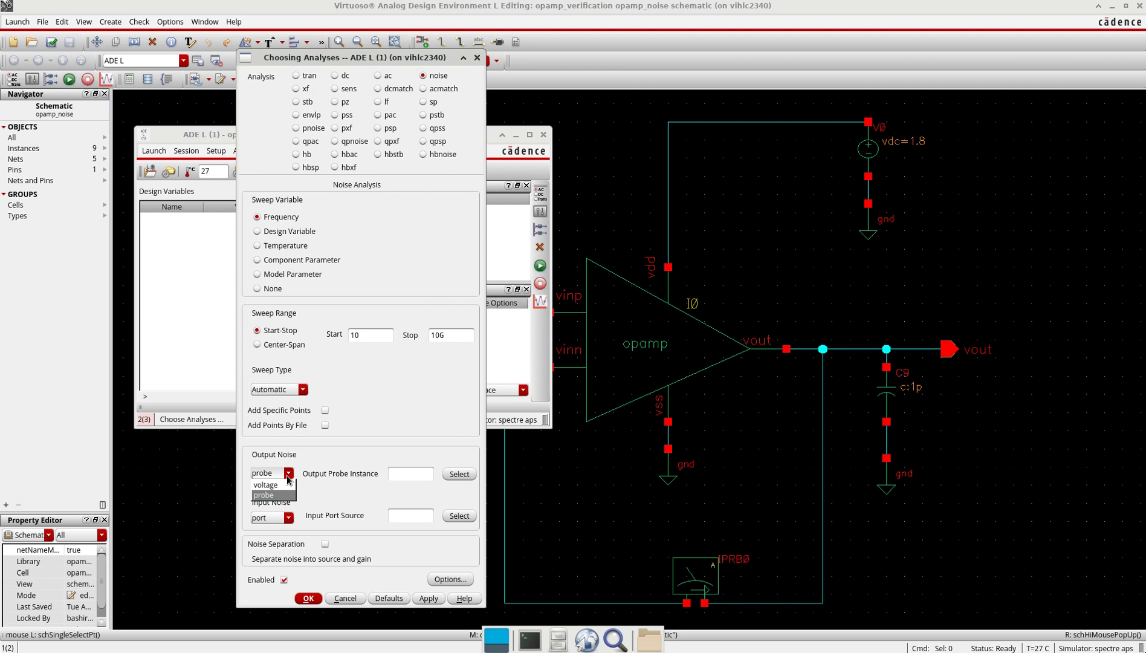
pyautogui.click(266, 485)
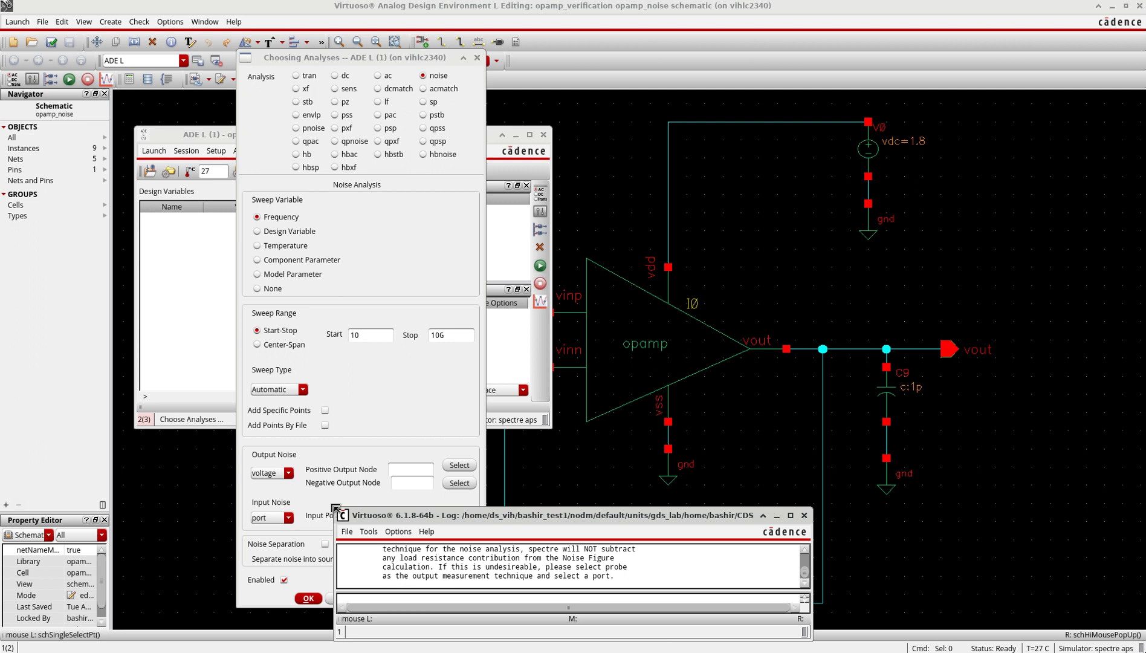
pyautogui.moveTo(336, 513); pyautogui.dragTo(307, 471)
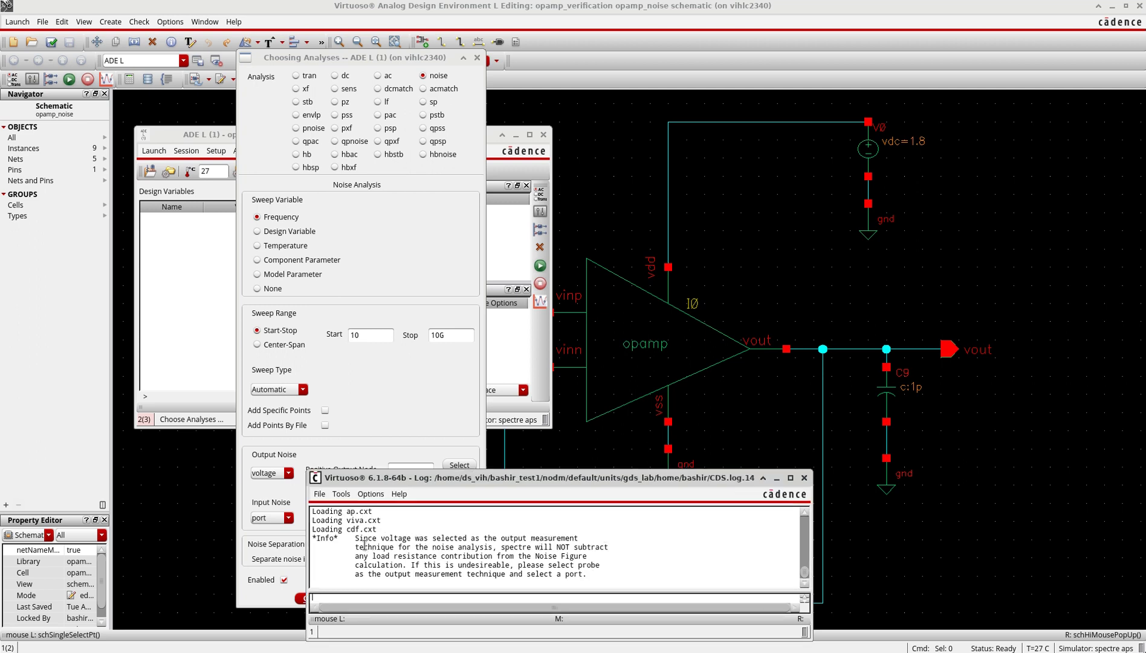
pyautogui.moveTo(536, 555); pyautogui.dragTo(586, 564)
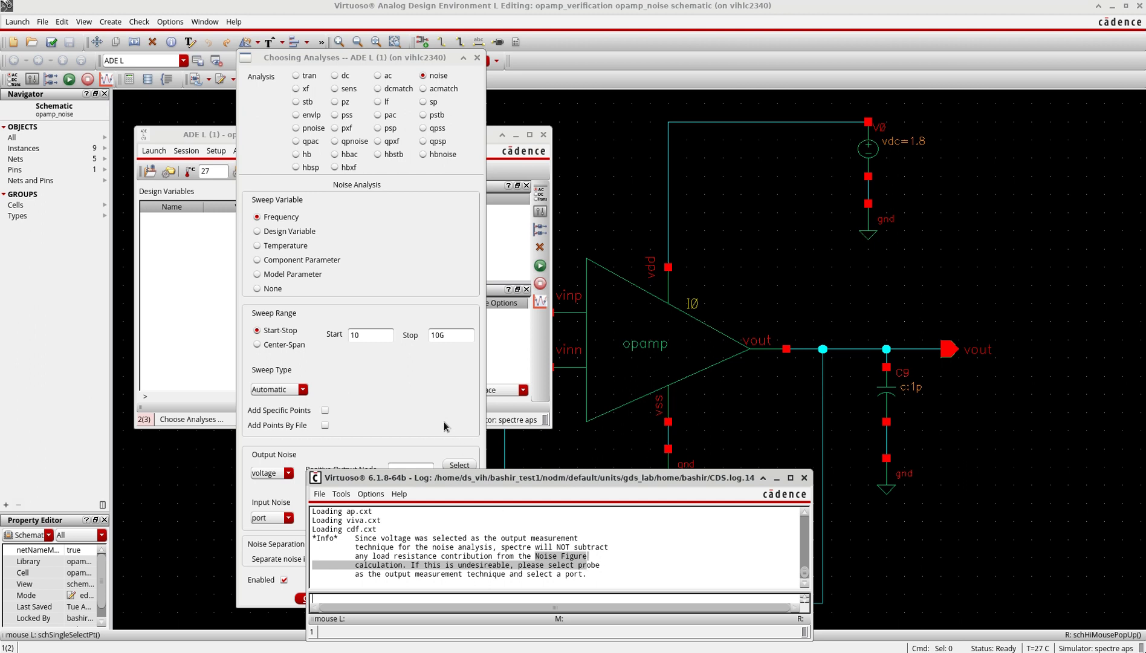
pyautogui.click(430, 403)
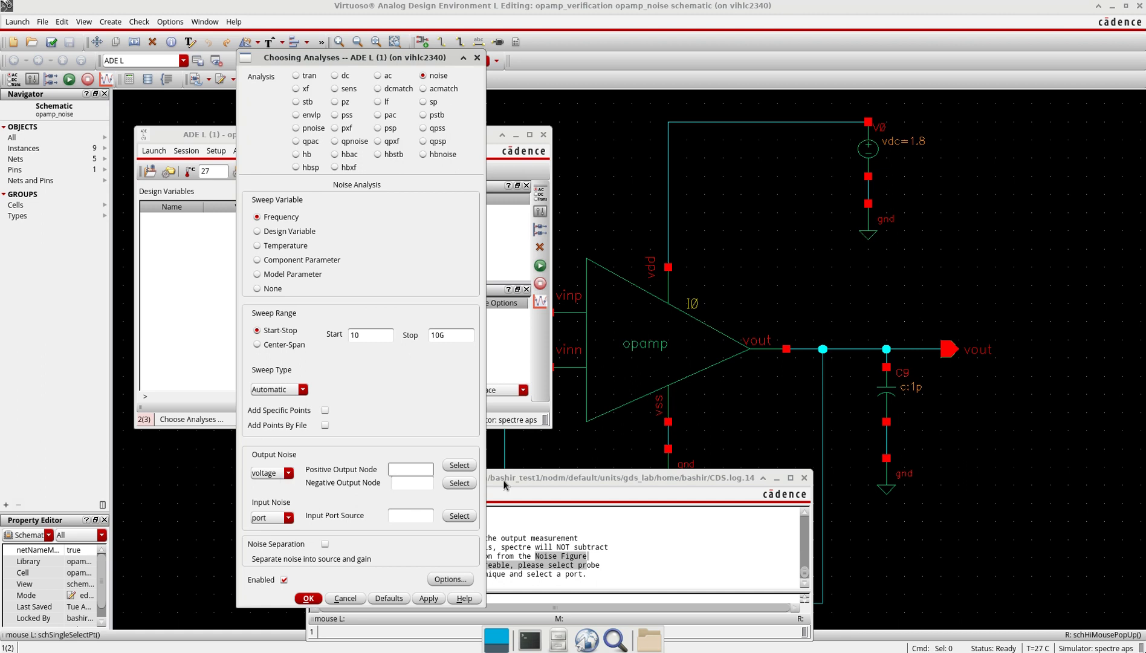
pyautogui.click(461, 468)
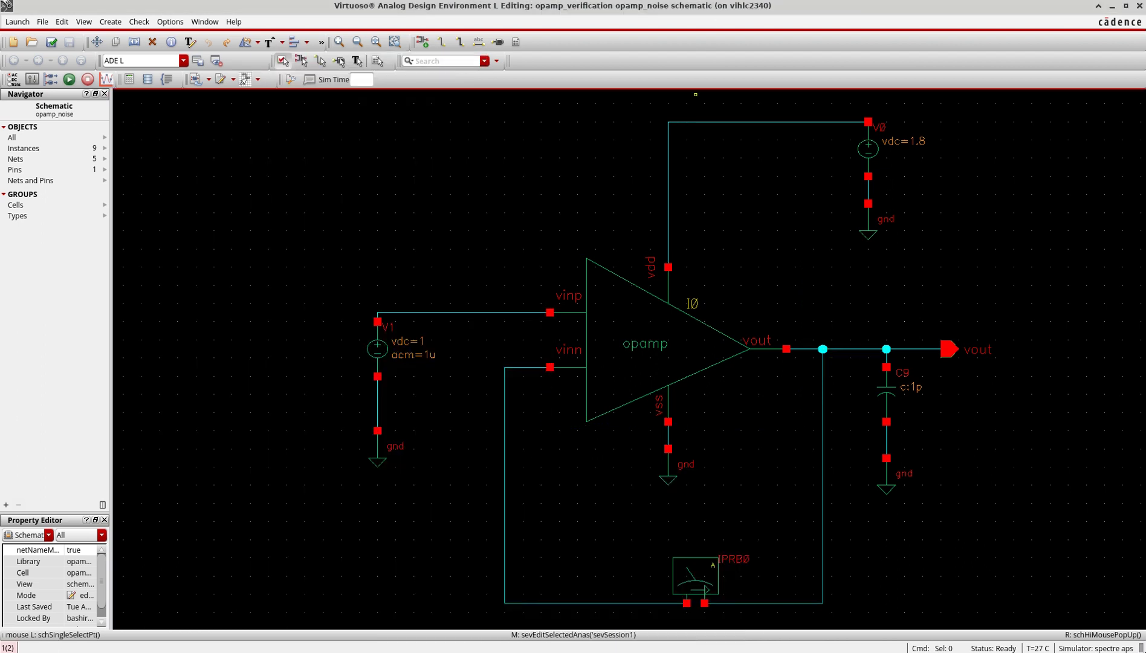
pyautogui.click(804, 349)
pyautogui.click(453, 486)
pyautogui.press('Escape')
# Set the input noise to voltage with source V1 and accept the noise analysis setup.
pyautogui.click(289, 517)
pyautogui.click(280, 530)
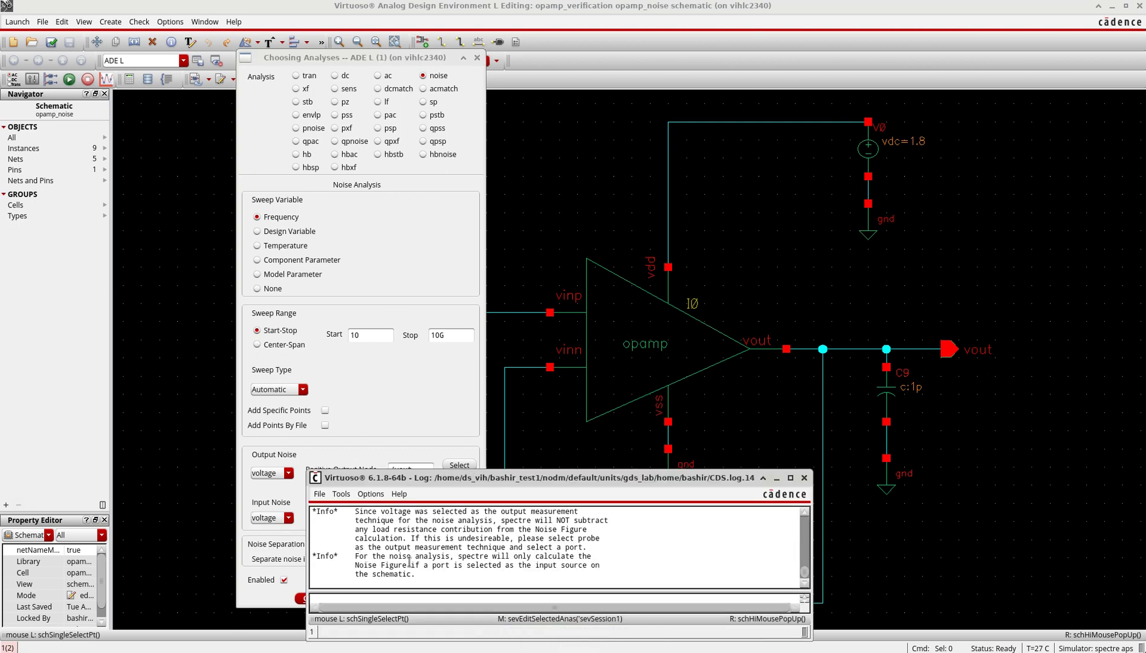
pyautogui.click(776, 478)
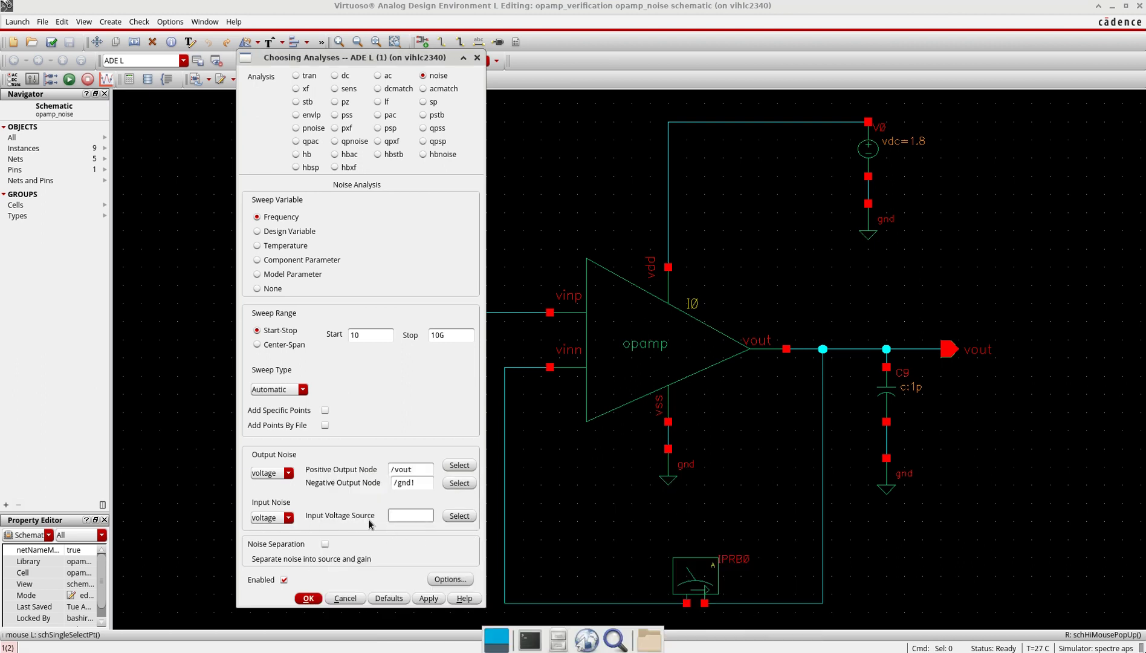
pyautogui.click(451, 517)
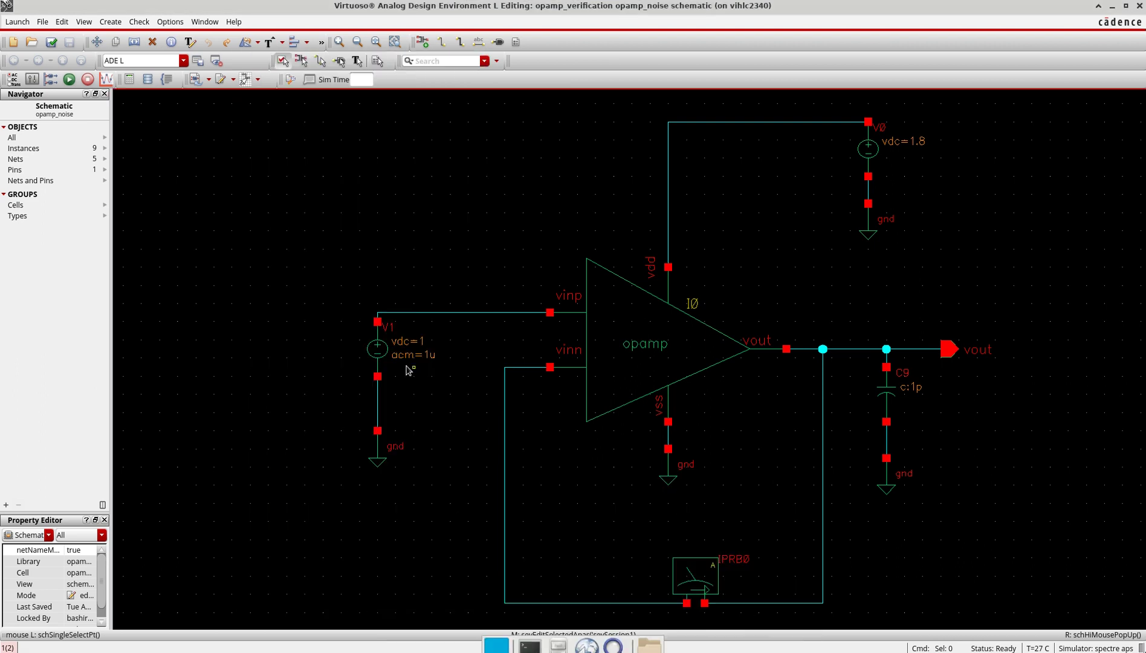
pyautogui.click(377, 350)
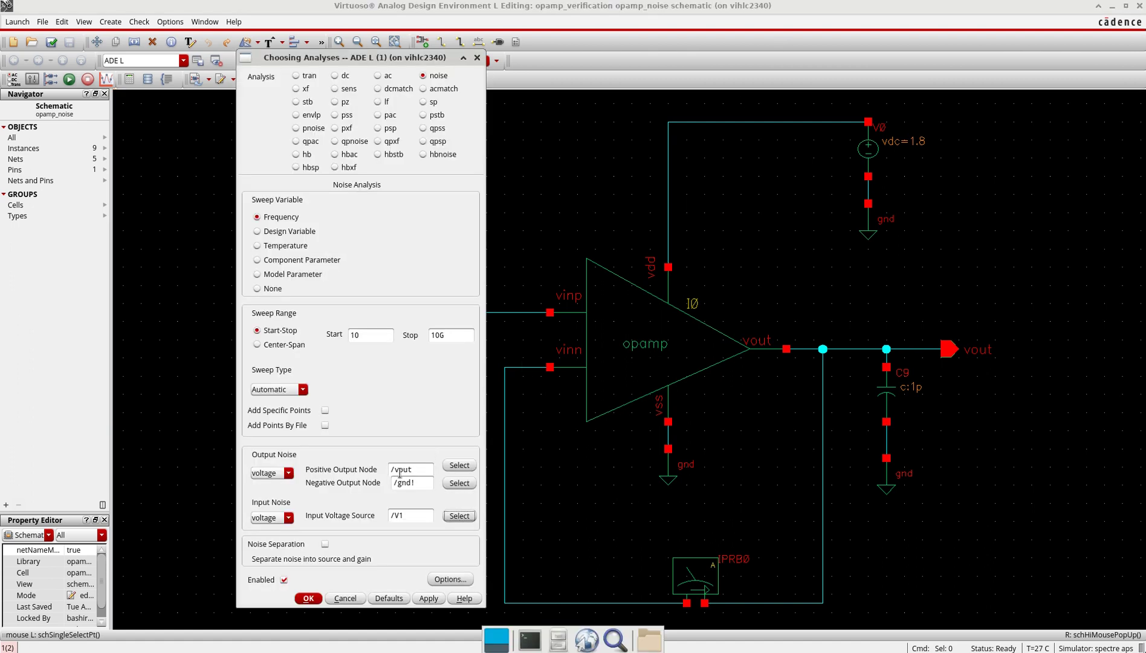
pyautogui.click(313, 599)
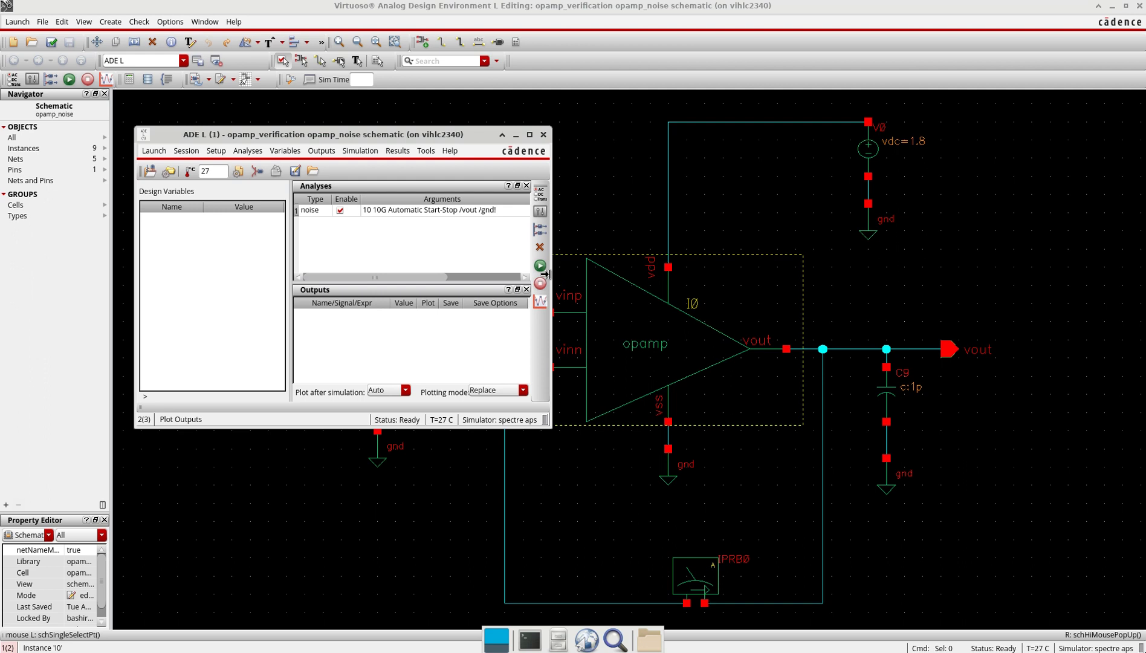
# Run the simulation and view the output noise magnitude plot in V/sqrt(Hz) from the Direct Plot form.
pyautogui.click(541, 266)
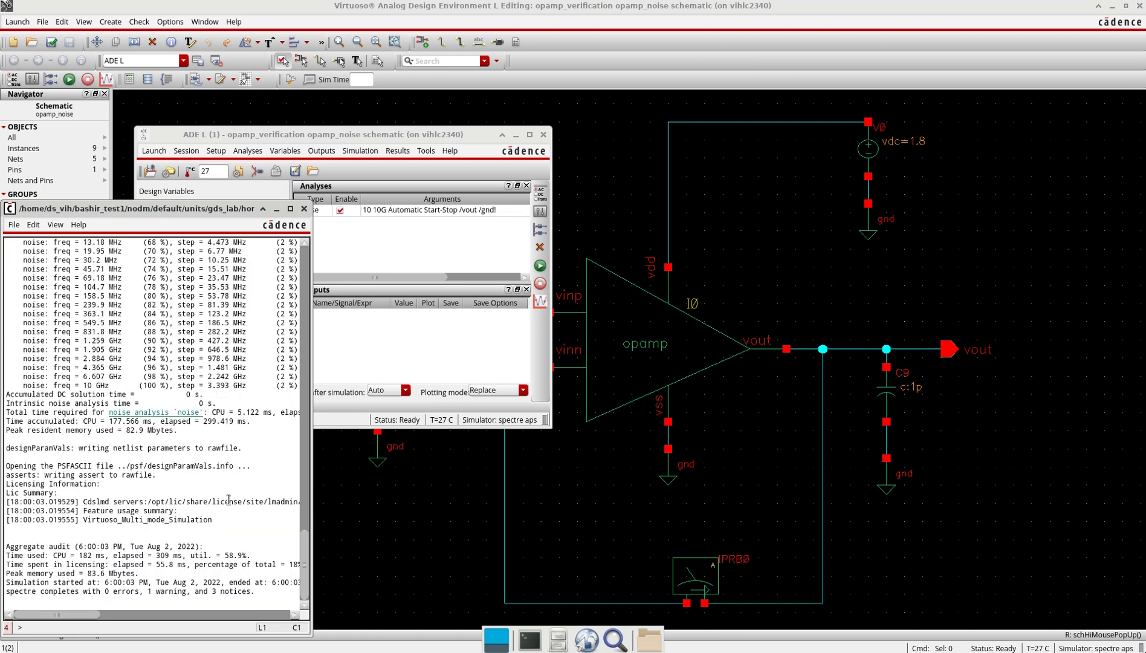
pyautogui.click(401, 153)
pyautogui.moveTo(404, 184)
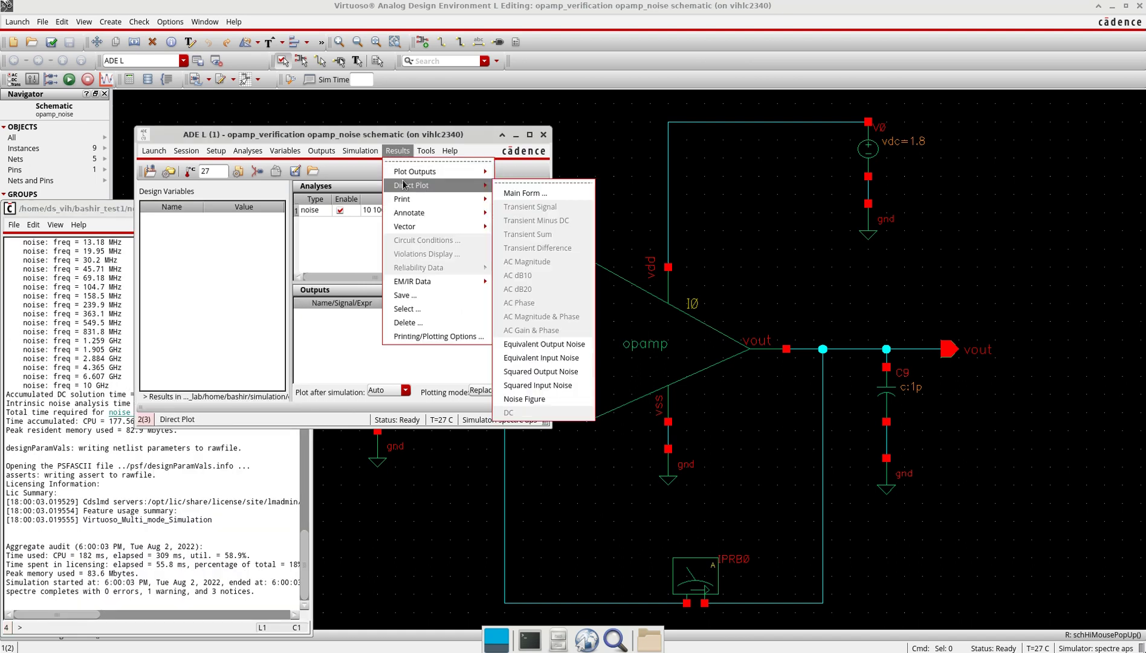
pyautogui.click(524, 192)
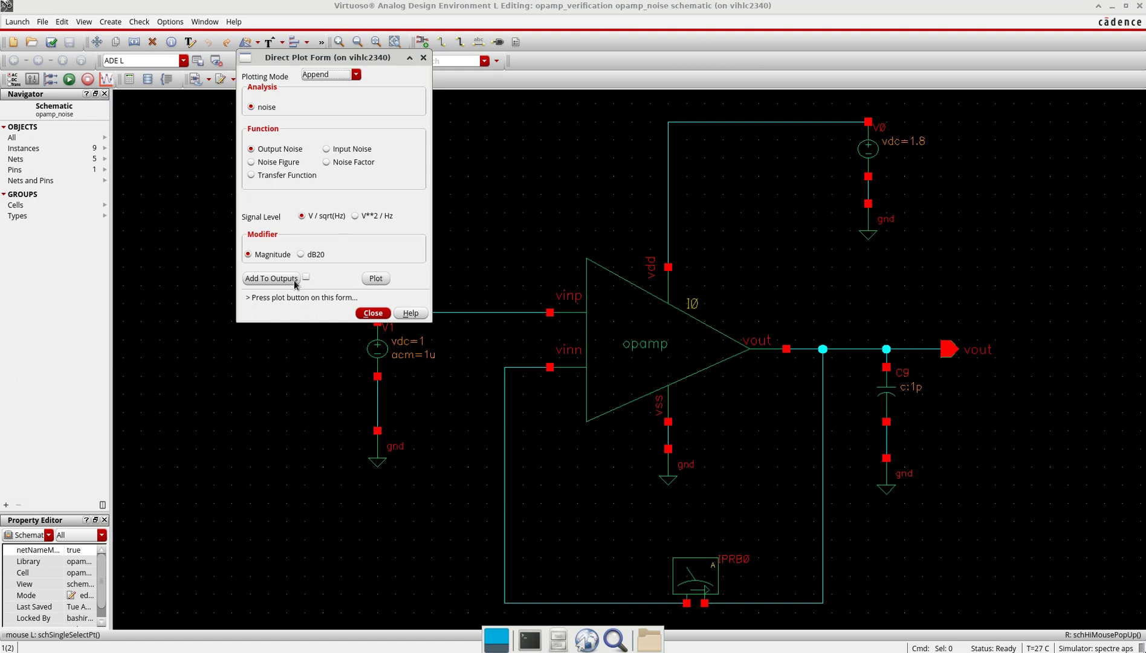
pyautogui.click(375, 278)
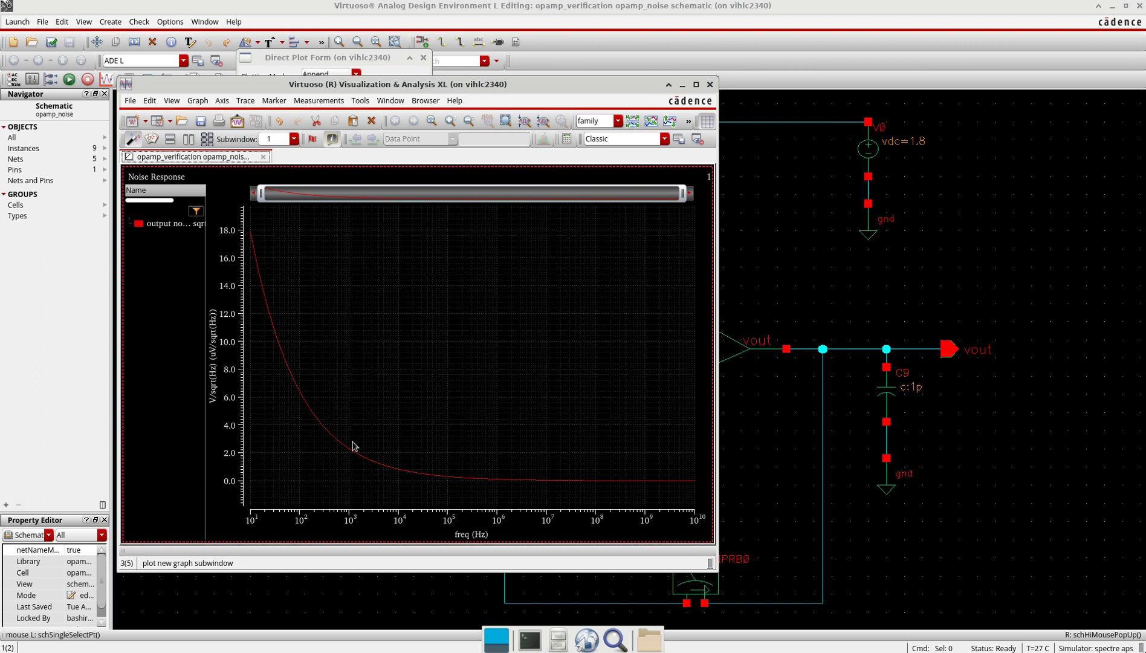
pyautogui.click(710, 85)
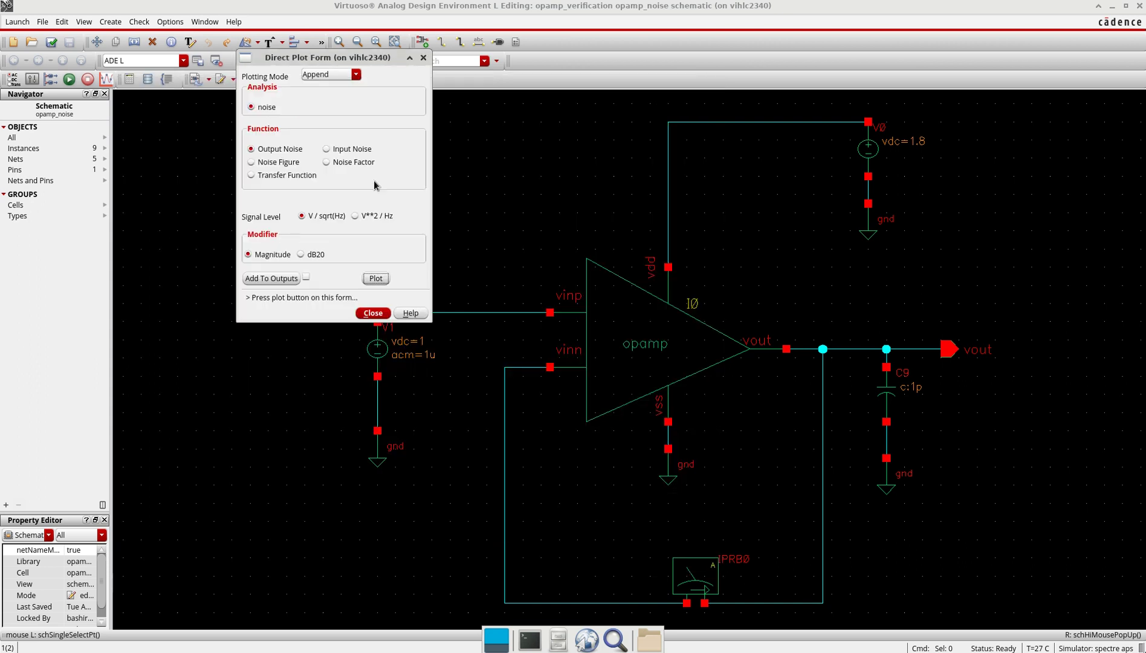
# Plot the input noise in V/sqrt(Hz), then close the graph and the Direct Plot form.
pyautogui.click(343, 151)
pyautogui.click(373, 239)
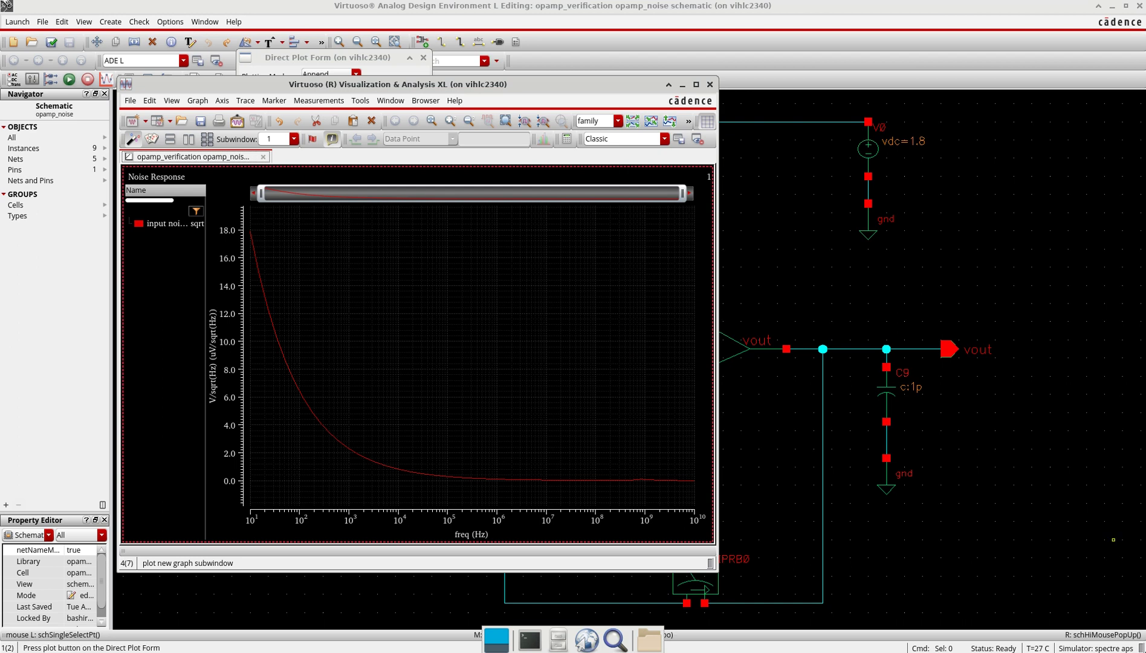
pyautogui.click(710, 84)
pyautogui.click(423, 58)
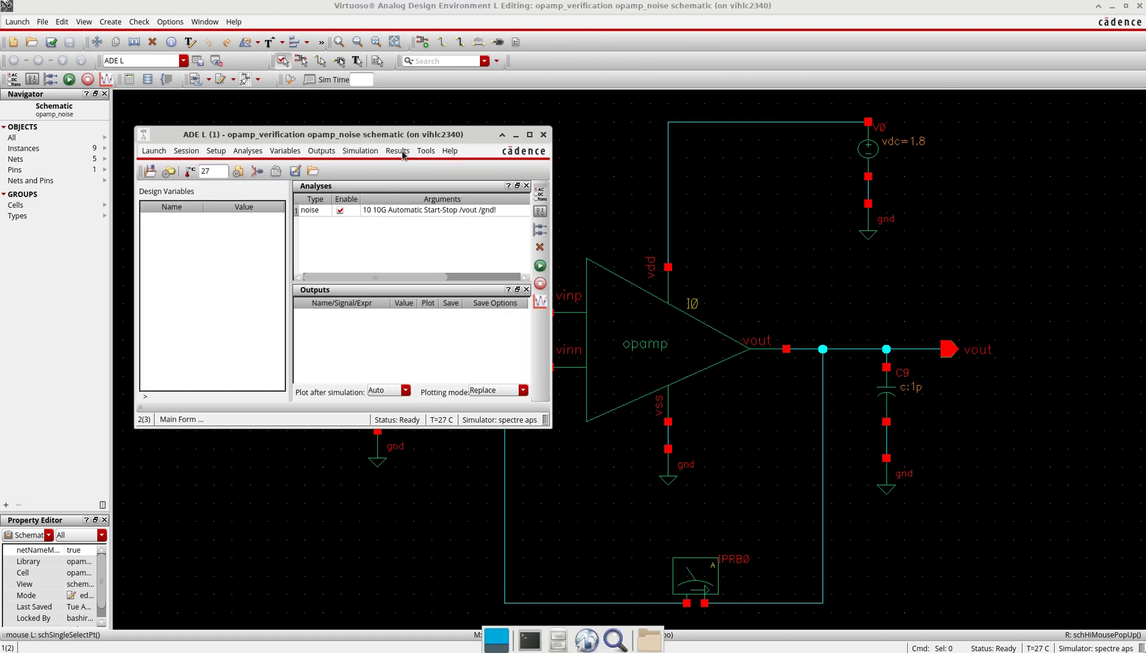
# Plot the equivalent output noise directly from the simulation results and close the graph.
pyautogui.click(399, 151)
pyautogui.moveTo(406, 185)
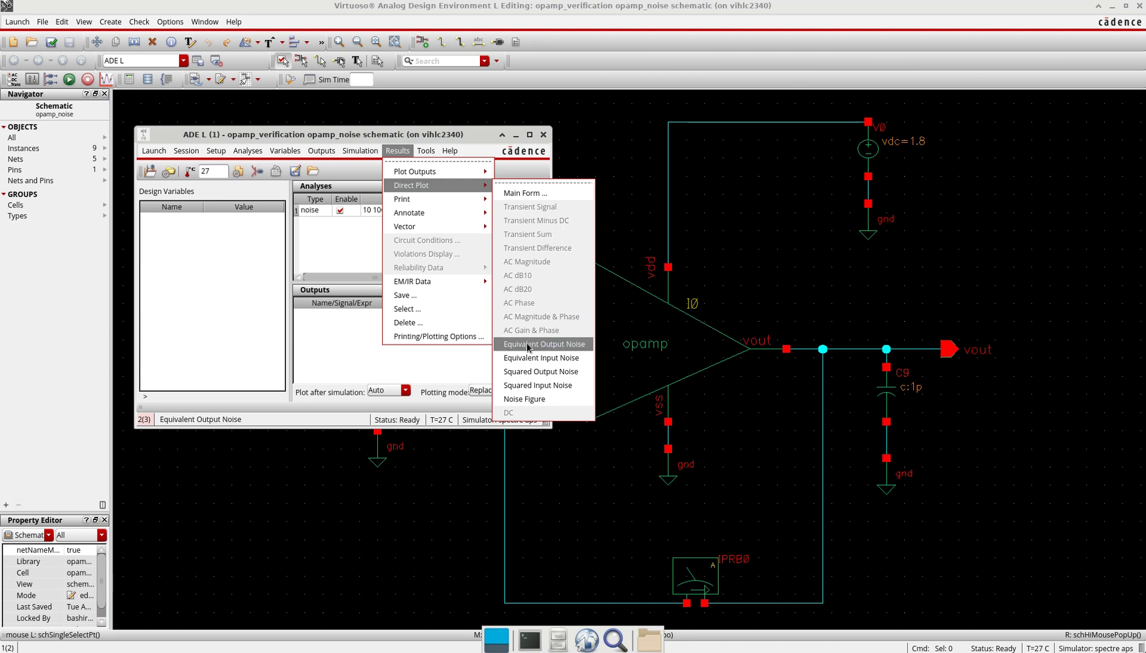
pyautogui.click(553, 345)
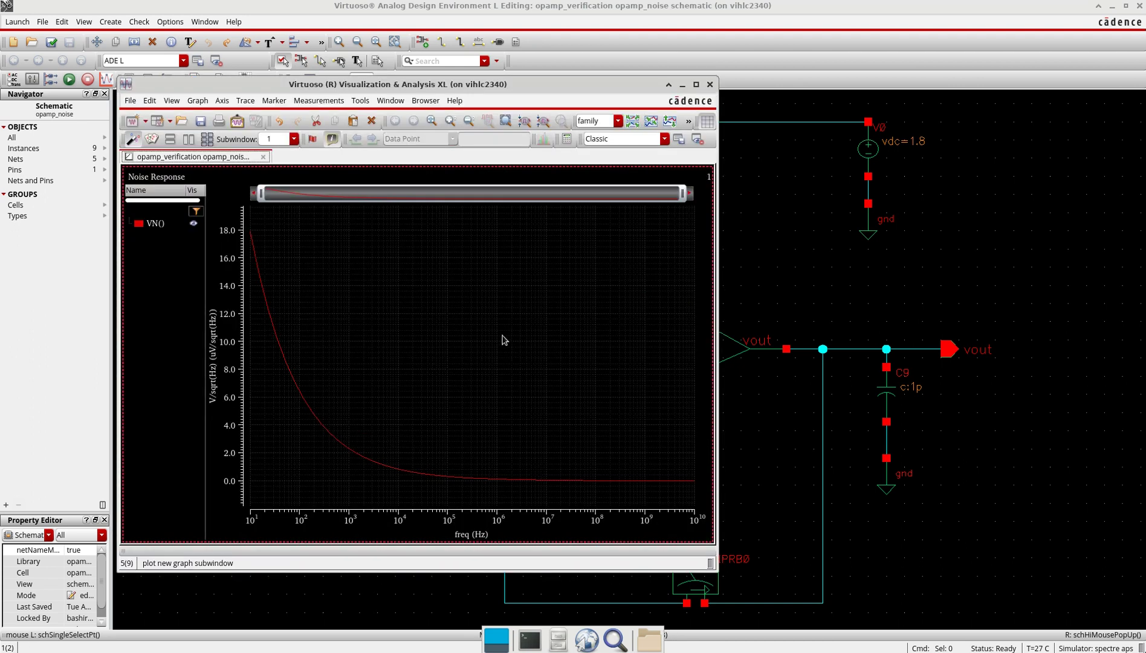
pyautogui.click(710, 84)
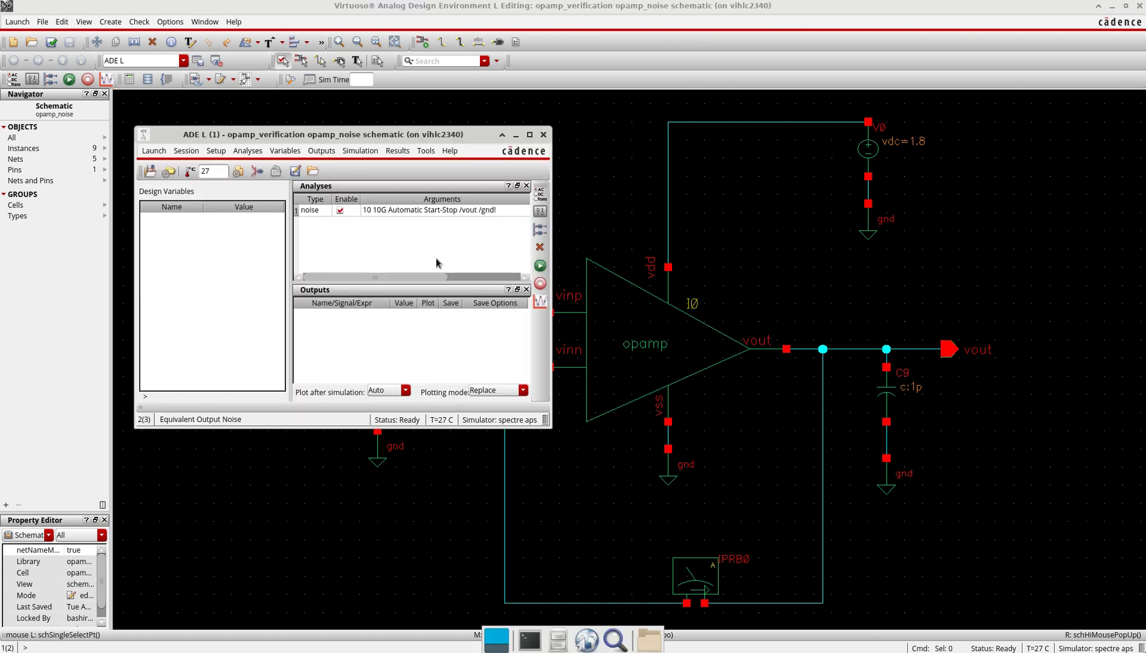
# Start printing the noise parameters from the results at a frequency of 1K.
pyautogui.click(398, 152)
pyautogui.moveTo(404, 205)
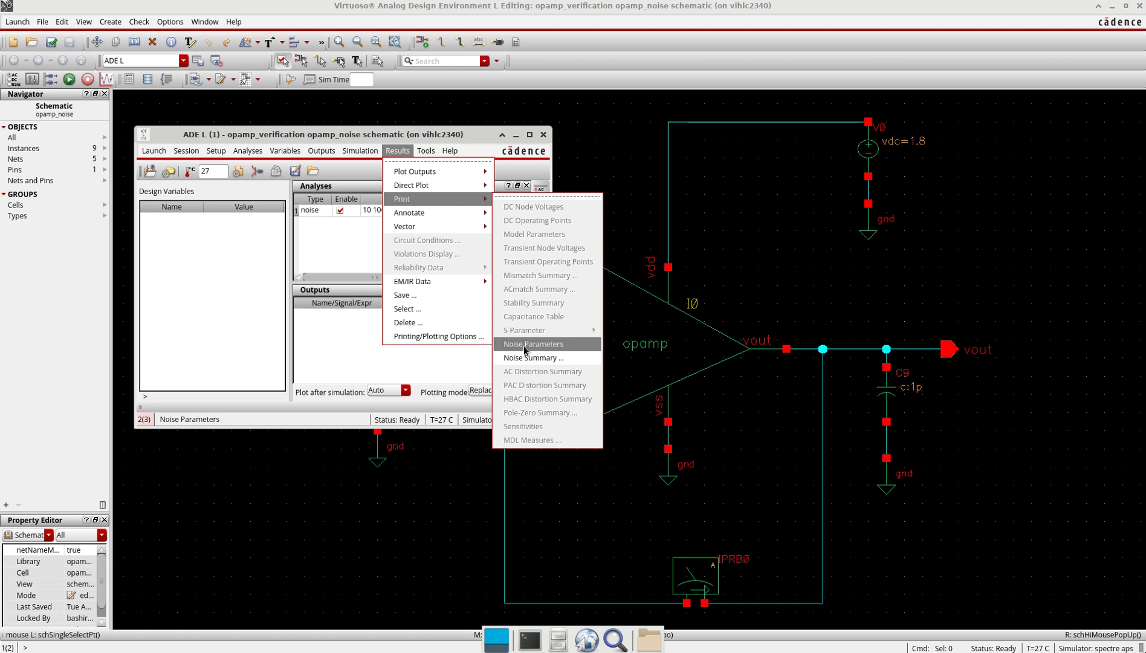
pyautogui.click(525, 345)
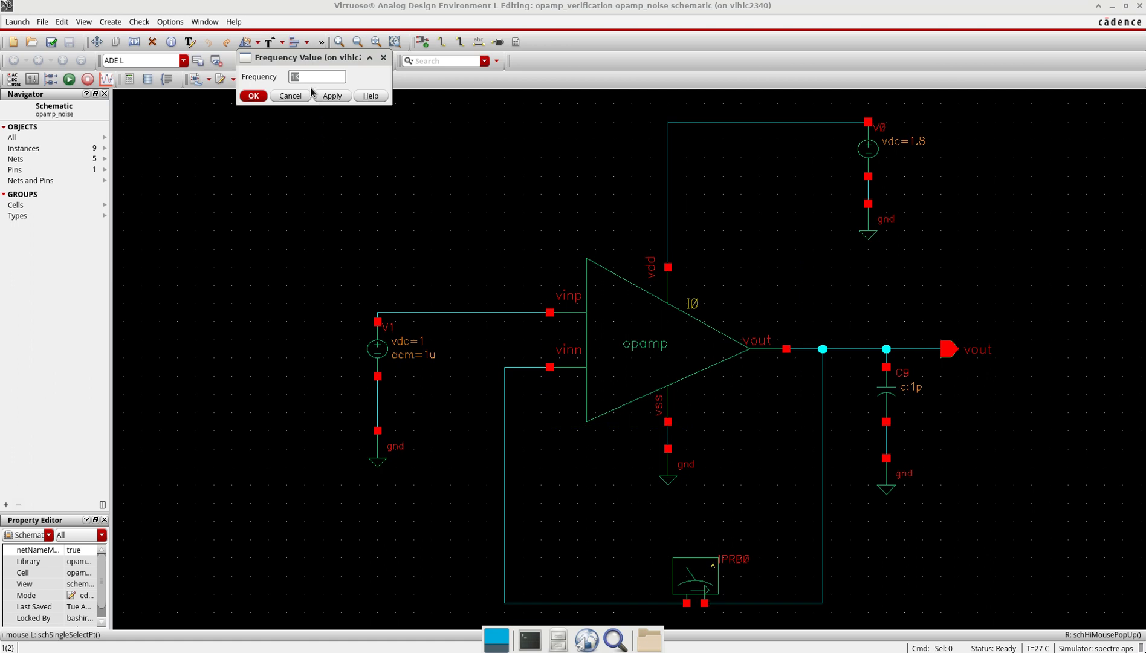
pyautogui.click(254, 96)
# Descend into the opamp instance's schematic in the current tab and print the noise parameters of transistors NM4 and NM3.
pyautogui.hotkey('shift', 'e')
pyautogui.click(622, 344)
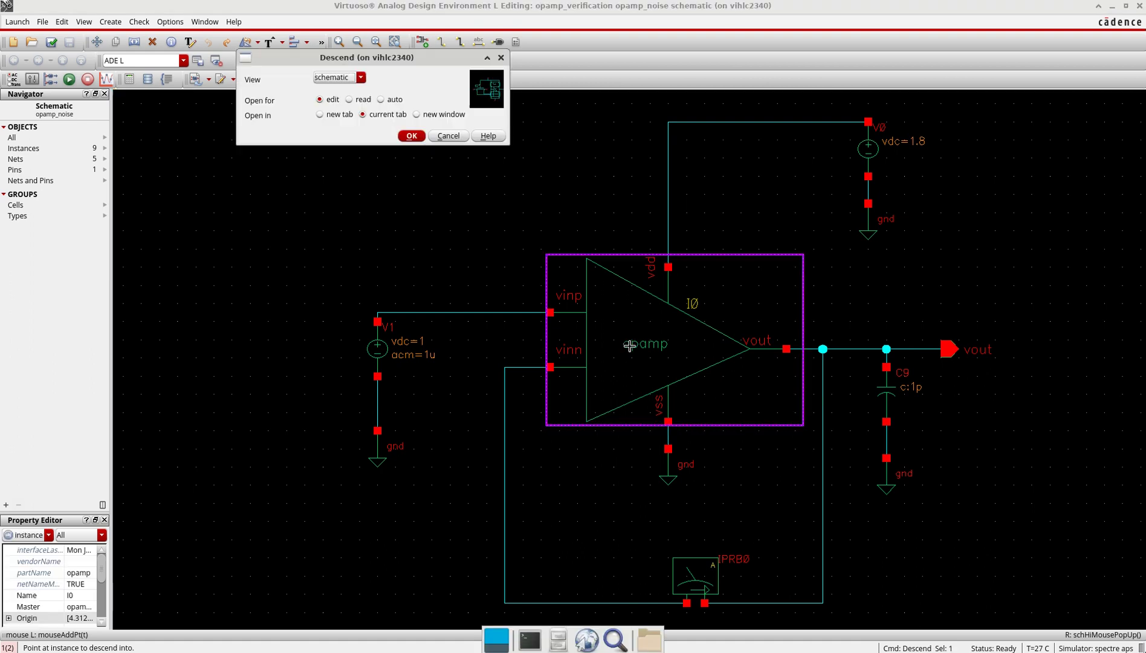
pyautogui.click(411, 136)
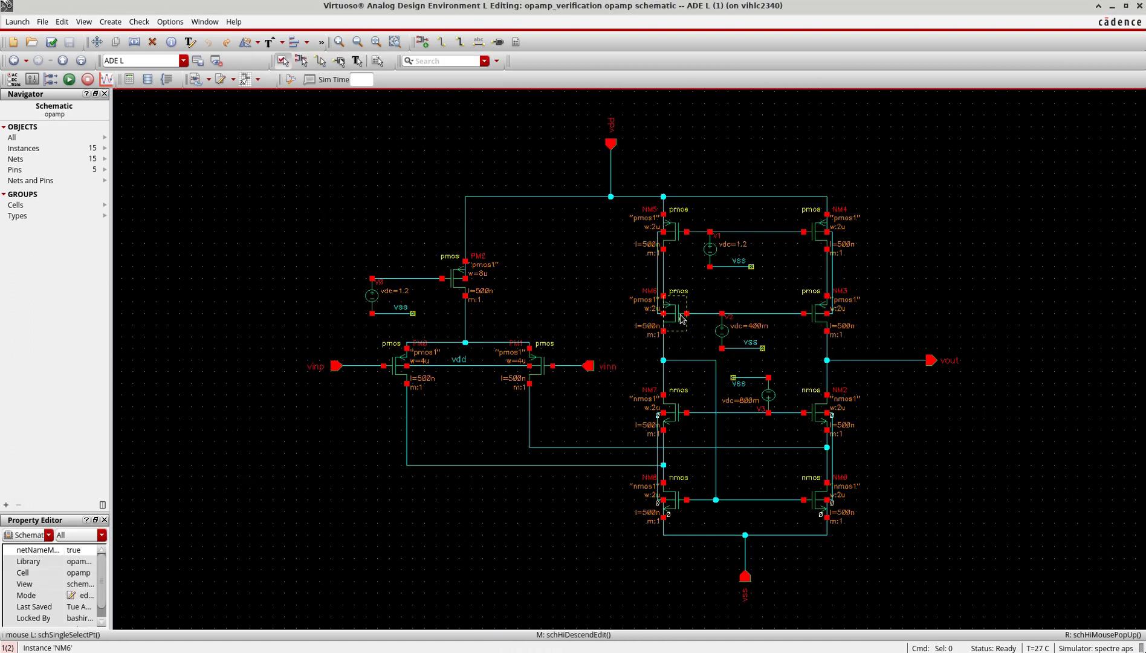
pyautogui.scroll(3, 823, 240)
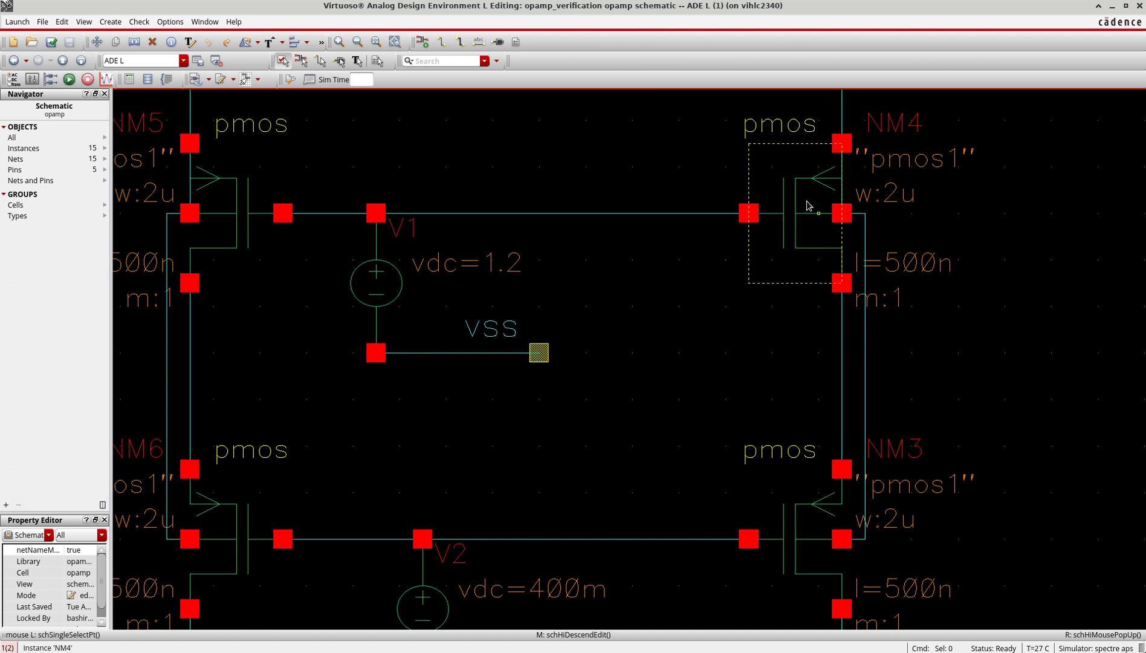
pyautogui.click(807, 206)
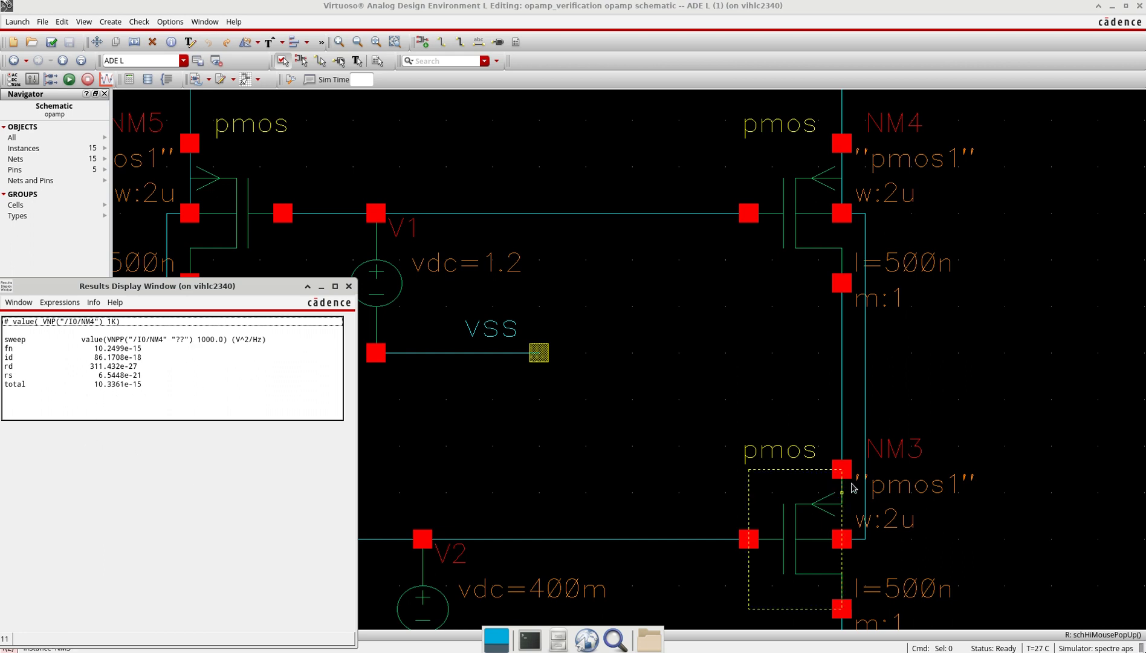
pyautogui.click(805, 525)
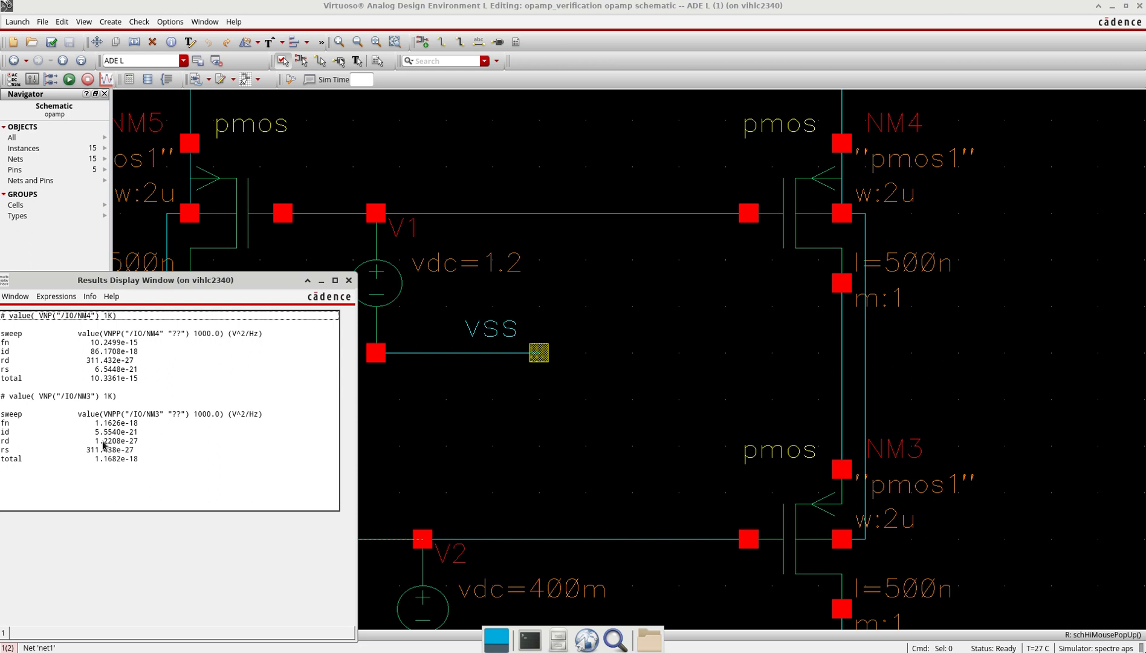
# Print the noise parameters of transistor NM5, fit the schematic to the view, and close the printed results.
pyautogui.click(683, 461)
pyautogui.press('f')
pyautogui.hotkey('alt', 'Tab')
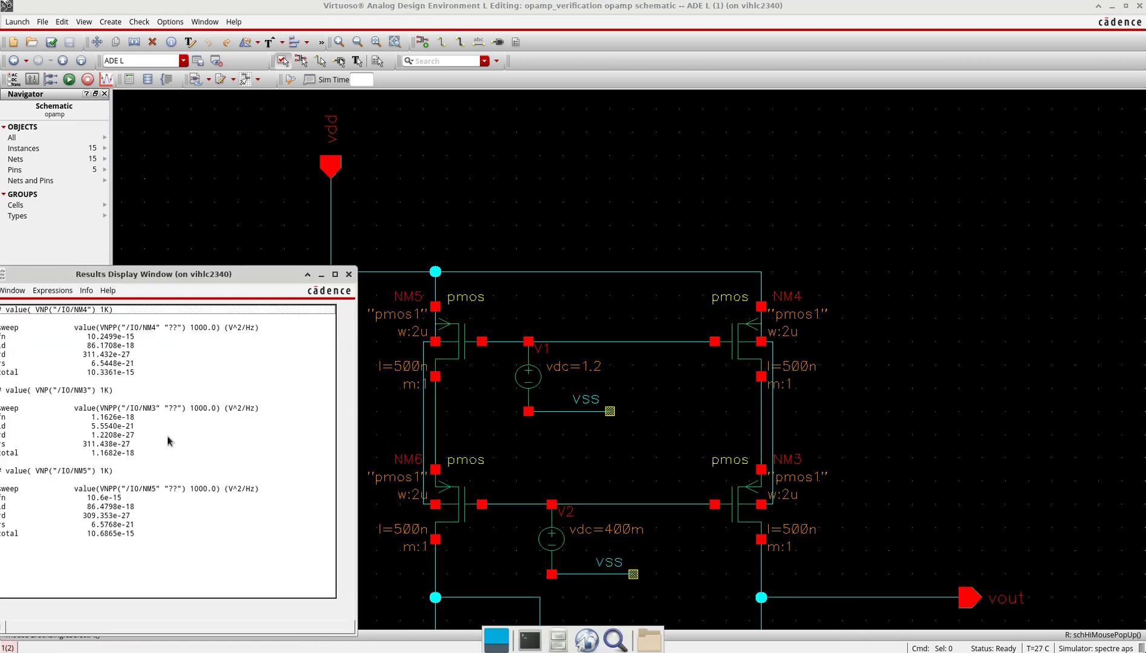
pyautogui.moveTo(233, 274); pyautogui.dragTo(322, 237)
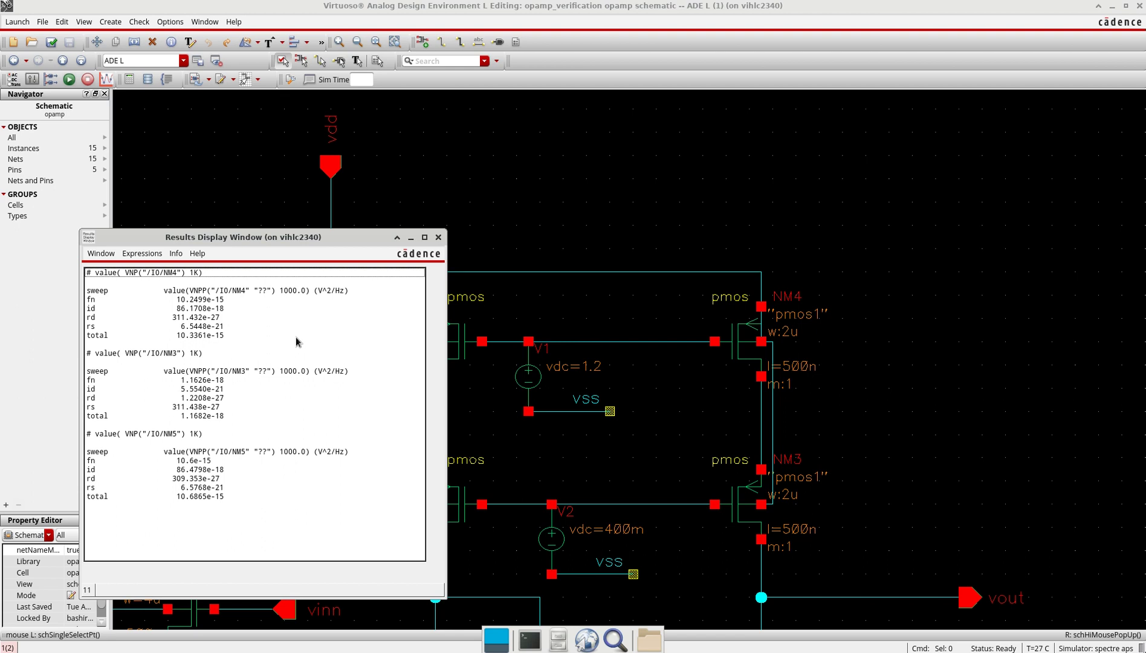
pyautogui.click(438, 238)
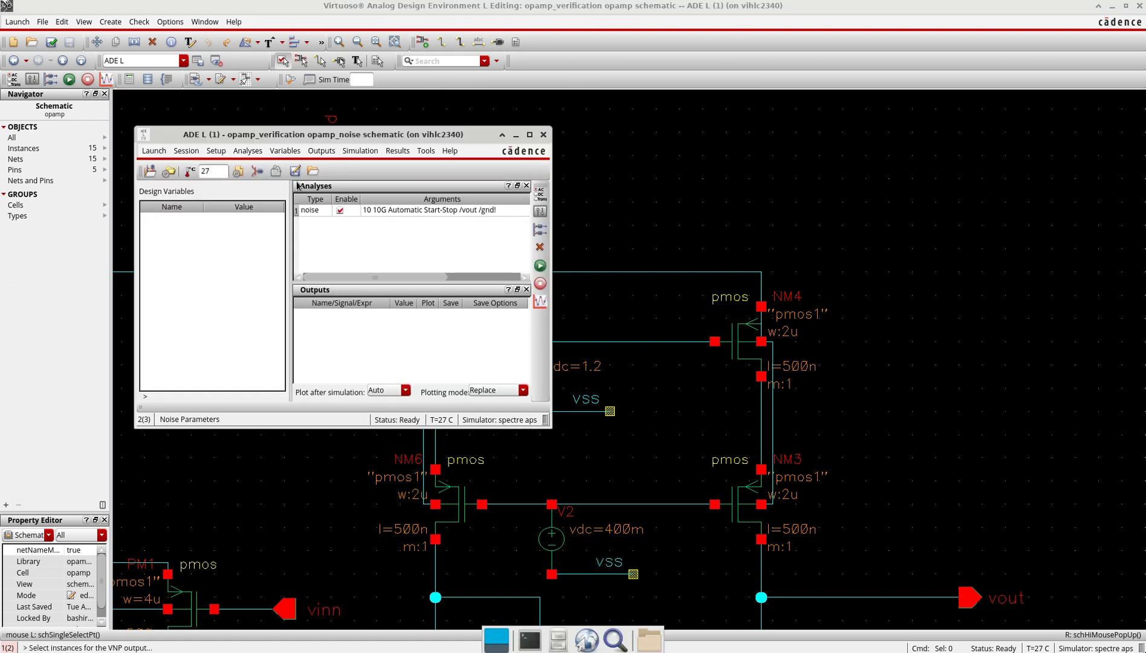
# Start a noise summary from the simulation results, keeping the type at spot noise and the noise unit at V^2.
pyautogui.click(398, 151)
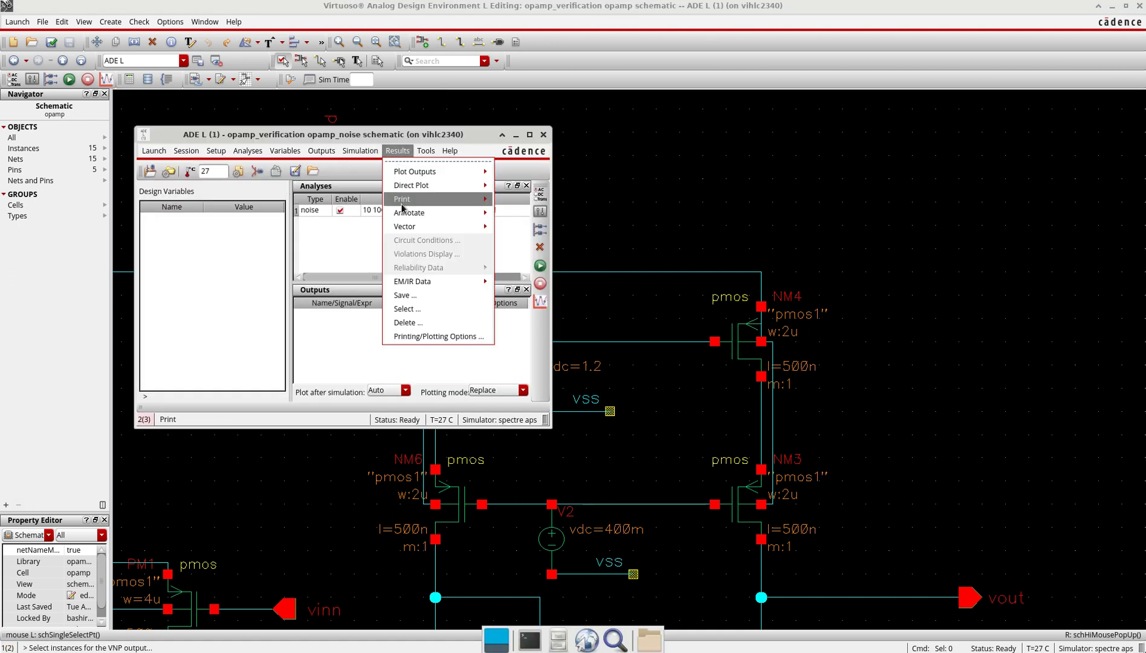
pyautogui.moveTo(423, 198)
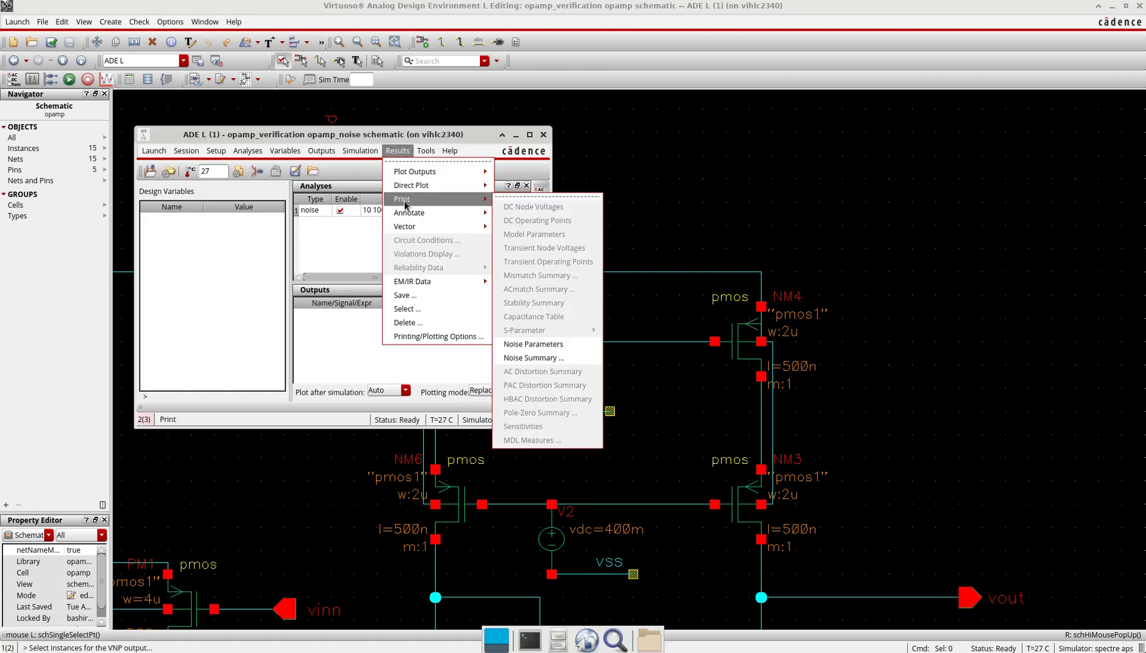
pyautogui.click(534, 358)
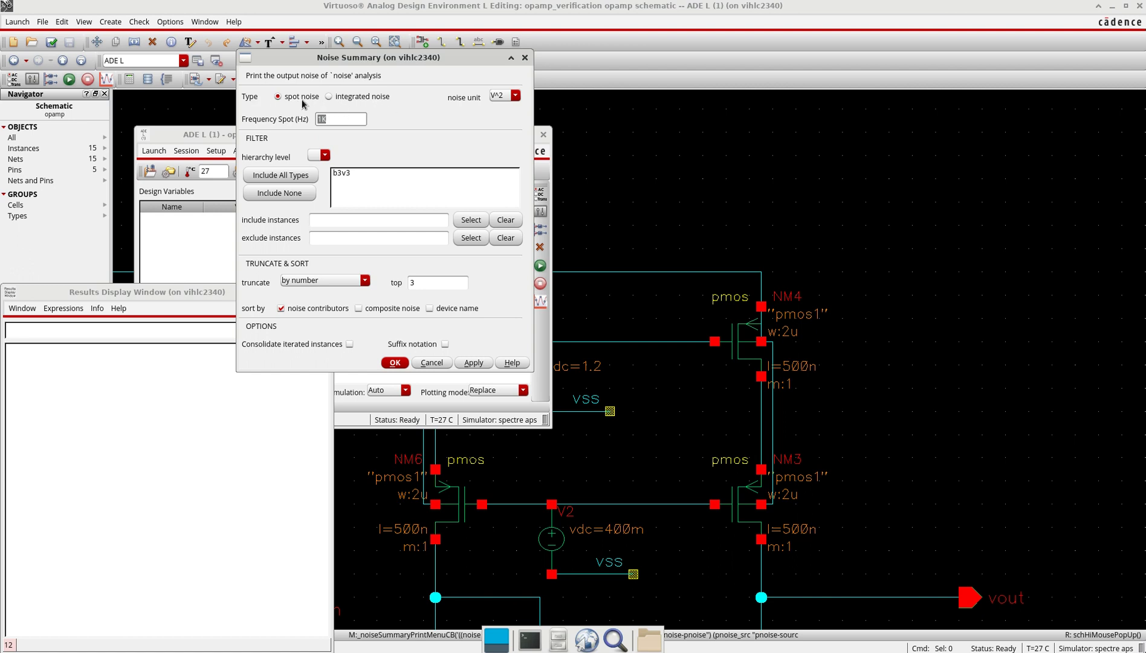
pyautogui.moveTo(298, 123)
pyautogui.click(361, 96)
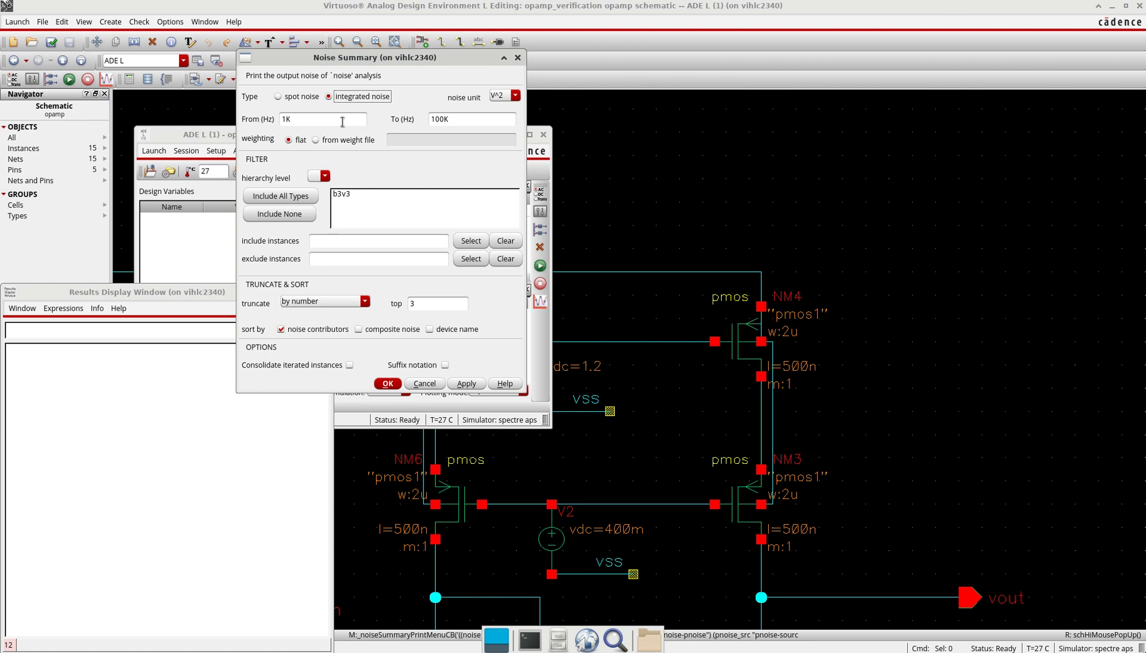
pyautogui.click(296, 96)
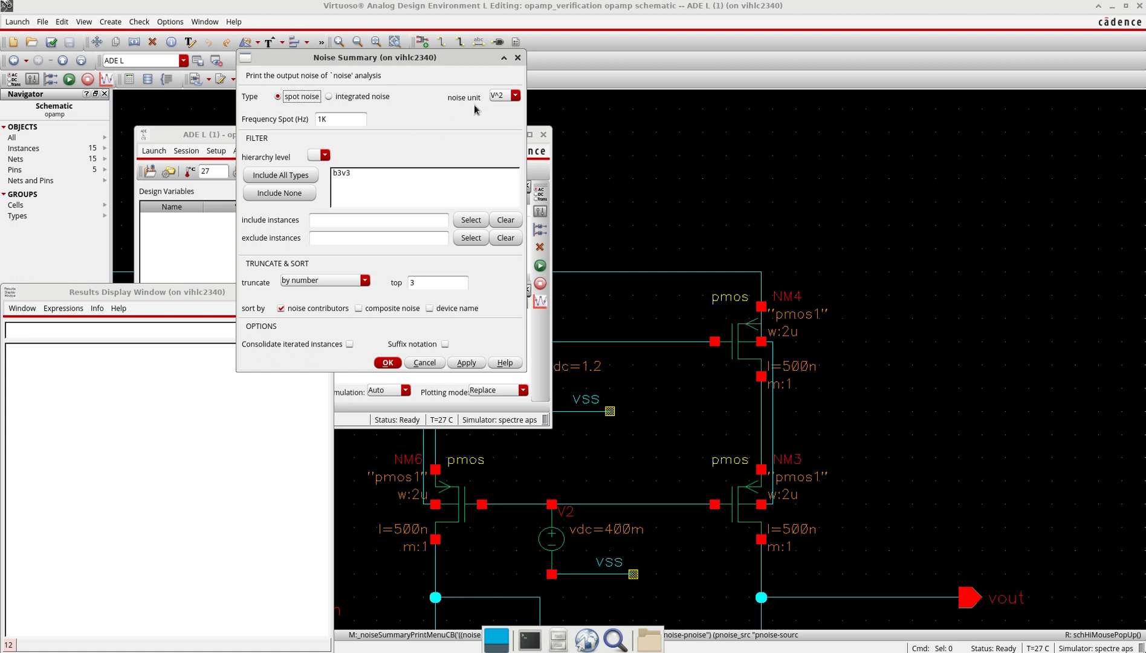
pyautogui.click(515, 97)
pyautogui.click(418, 111)
# Print the 1K spot noise summary for all device types, truncated by number to the top 5 contributors.
pyautogui.click(284, 177)
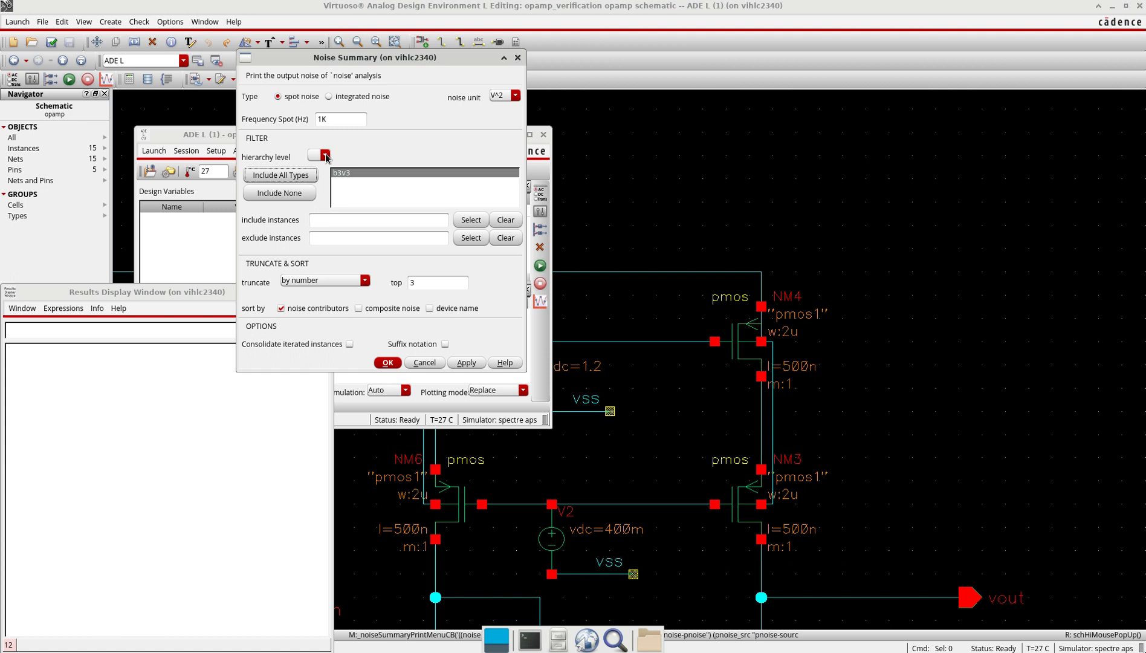
pyautogui.click(325, 155)
pyautogui.click(373, 148)
pyautogui.doubleClick(416, 284)
pyautogui.click(423, 282)
pyautogui.moveTo(423, 283); pyautogui.dragTo(407, 286)
pyautogui.click(388, 363)
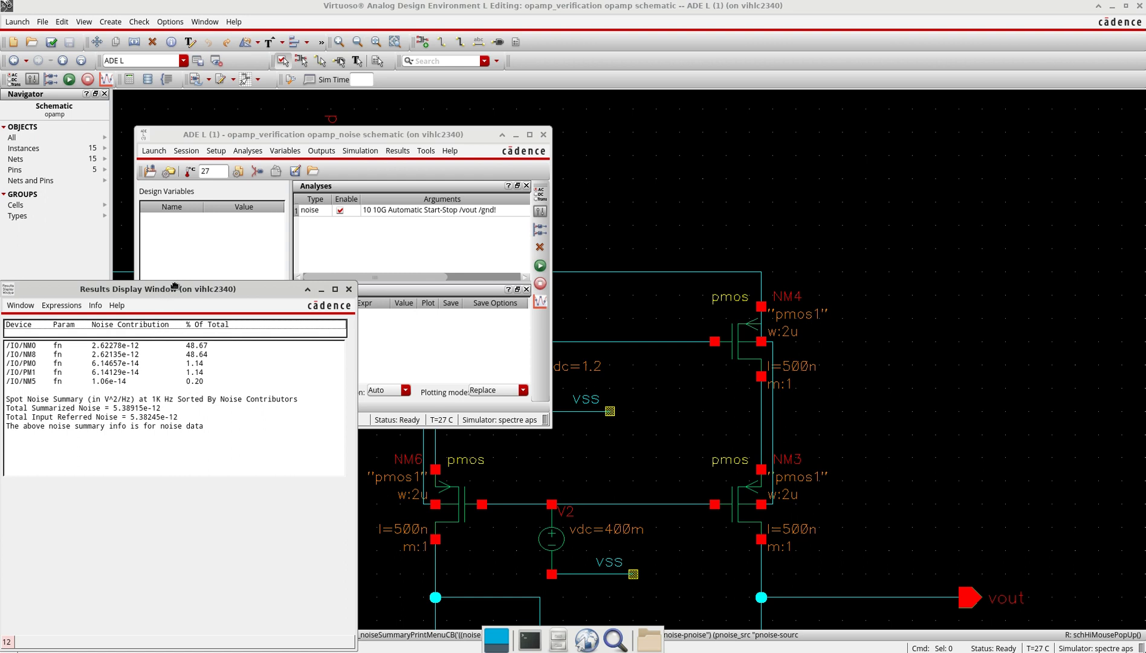
# Examine the noise contributions of NM0 and NM8 in the printed summary, along with the total summarized and input-referred noise.
pyautogui.moveTo(174, 286); pyautogui.dragTo(219, 279)
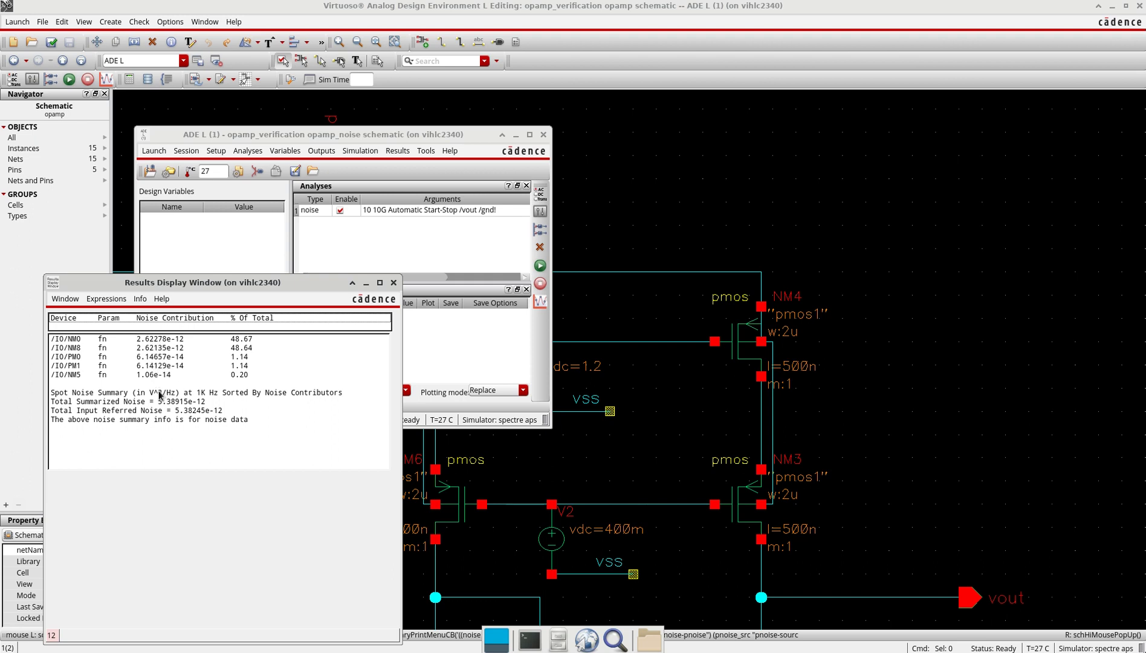
pyautogui.click(158, 341)
pyautogui.click(163, 350)
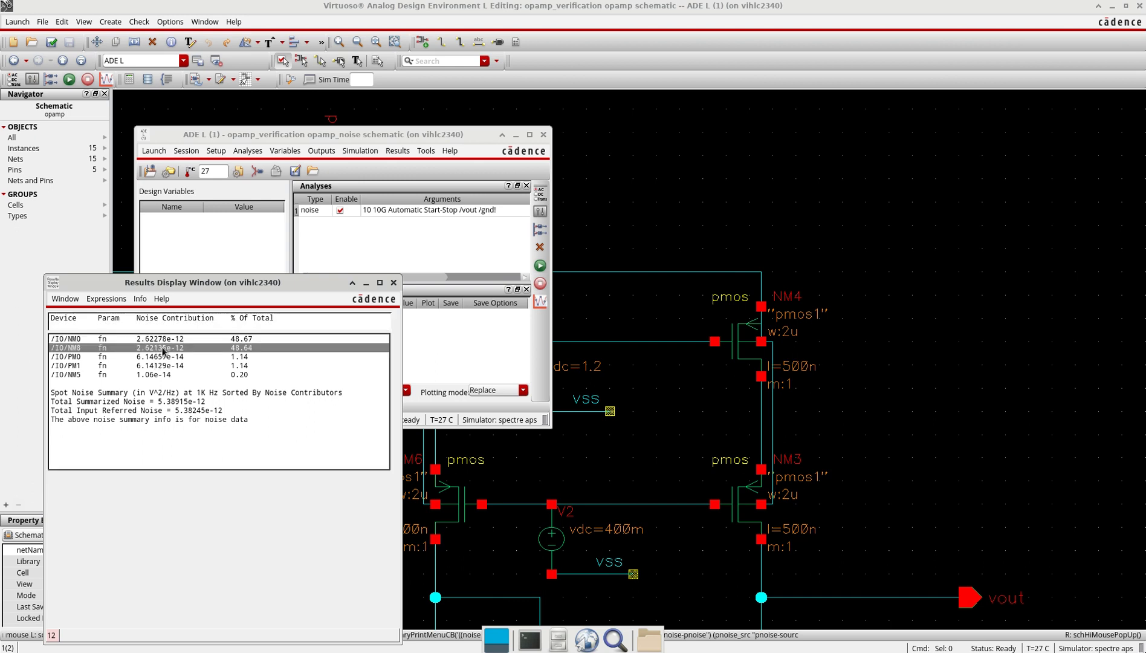
pyautogui.click(162, 339)
pyautogui.click(162, 349)
pyautogui.click(159, 339)
pyautogui.click(159, 350)
pyautogui.click(197, 394)
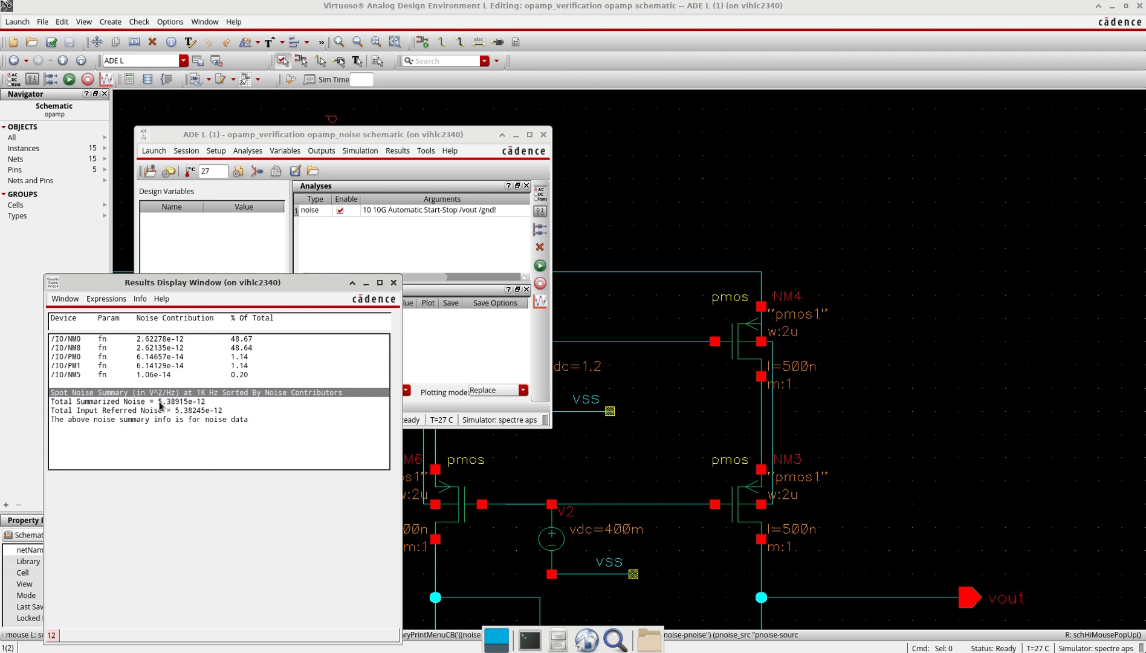
pyautogui.click(161, 402)
pyautogui.click(213, 410)
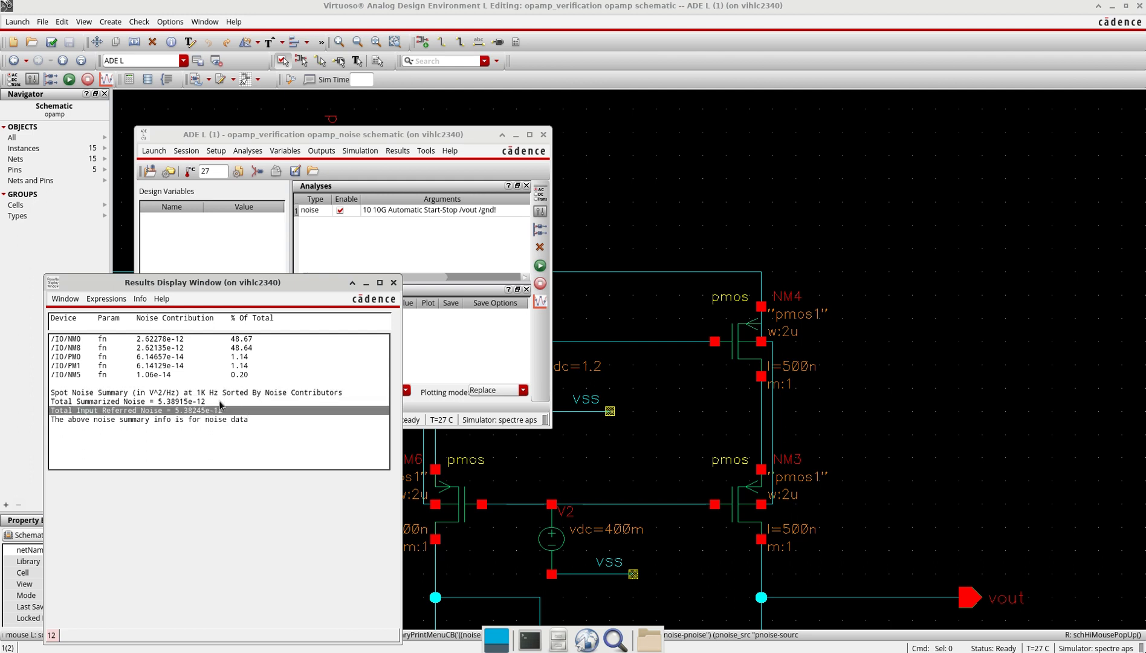